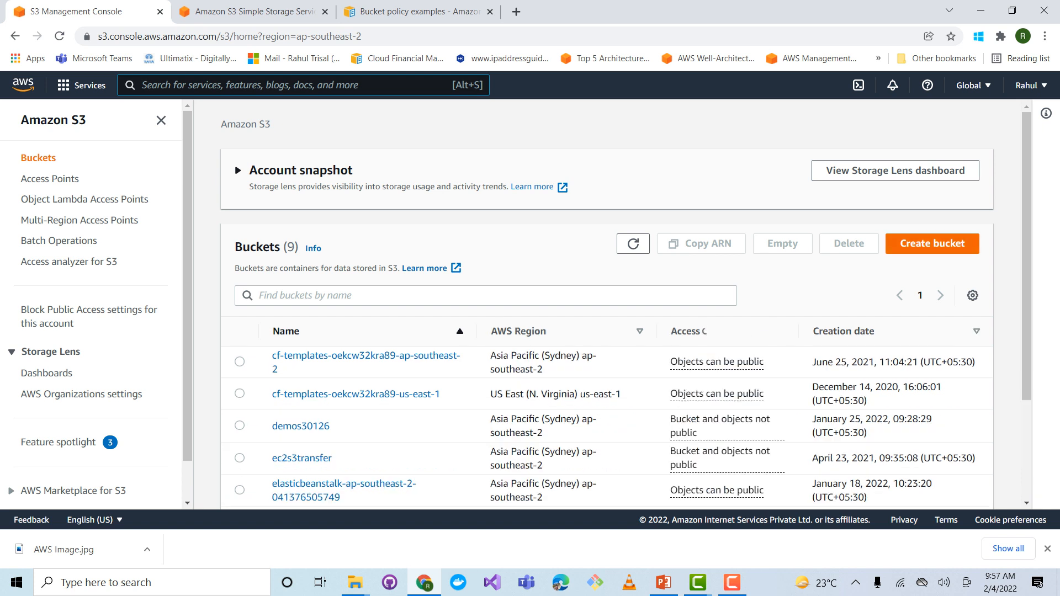
Start creating a new bucket and name it demos30204, copying the name from the Key Concepts and Demo slide in PowerPoint
click(932, 244)
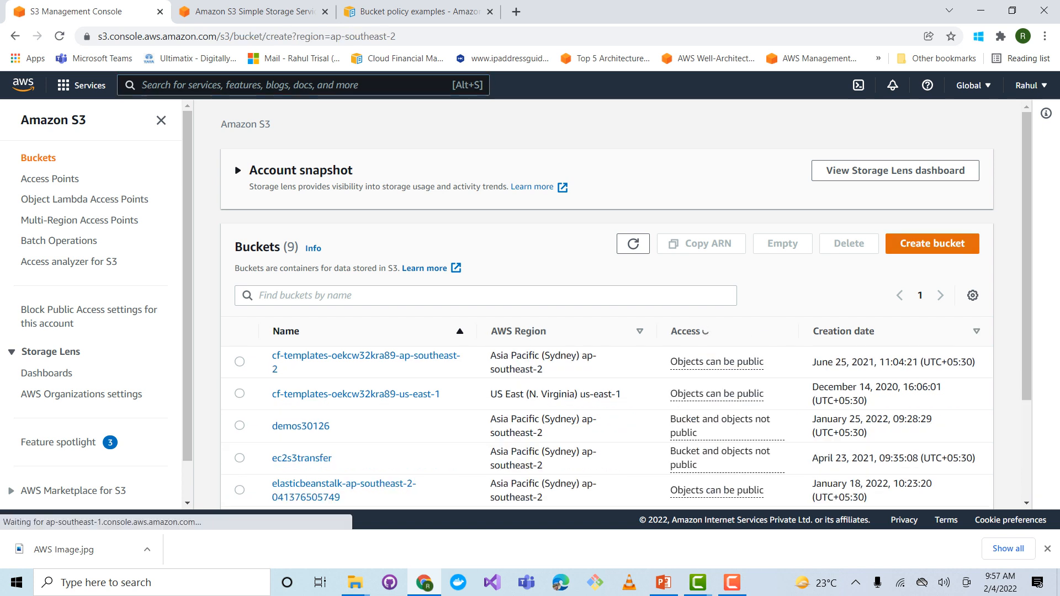
key(alt+Tab)
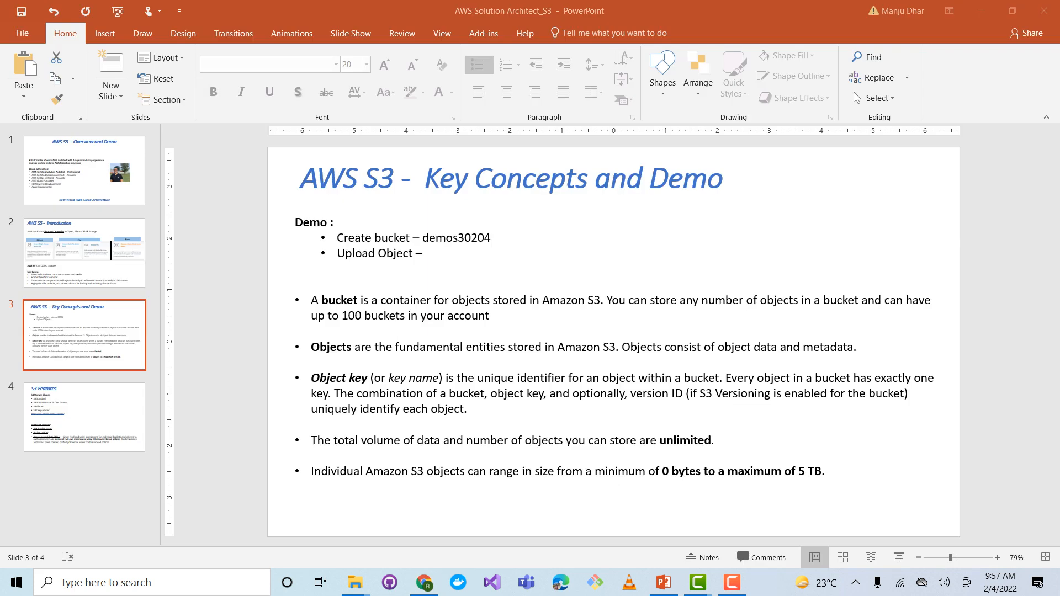
drag(422, 238, 491, 238)
right_click(478, 241)
click(502, 265)
key(alt+Tab)
right_click(203, 286)
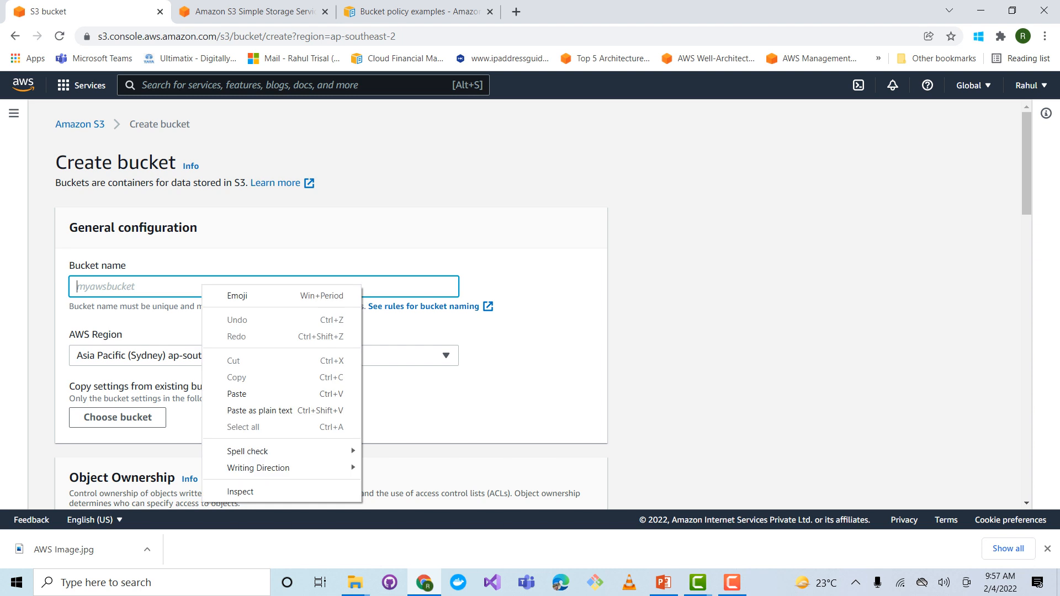
click(237, 393)
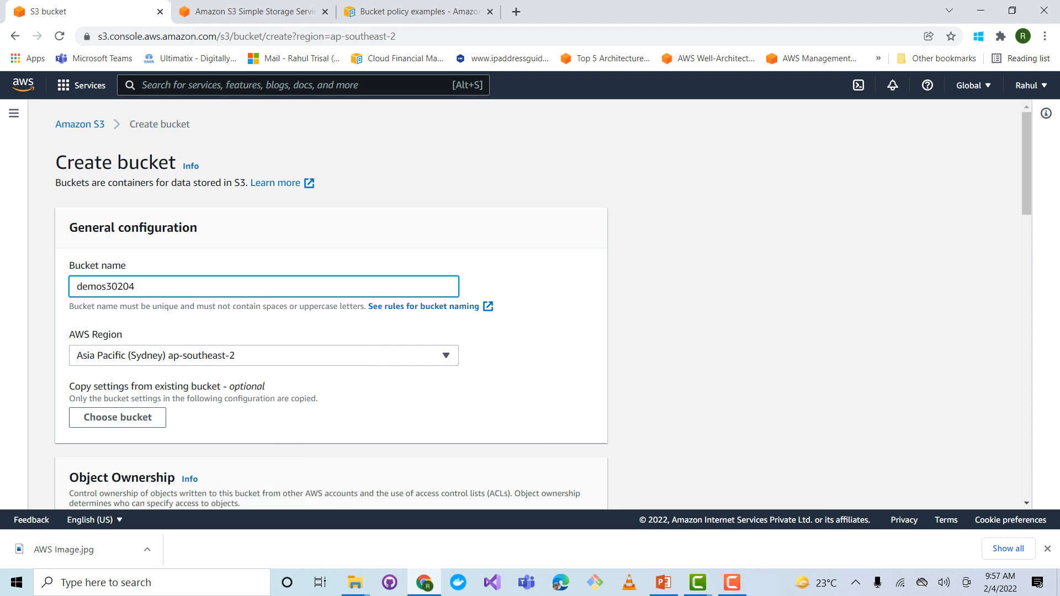
Choose Asia Pacific (Sydney) ap-southeast-2 as the bucket's AWS Region
scroll(530, 303, down, 1)
click(264, 287)
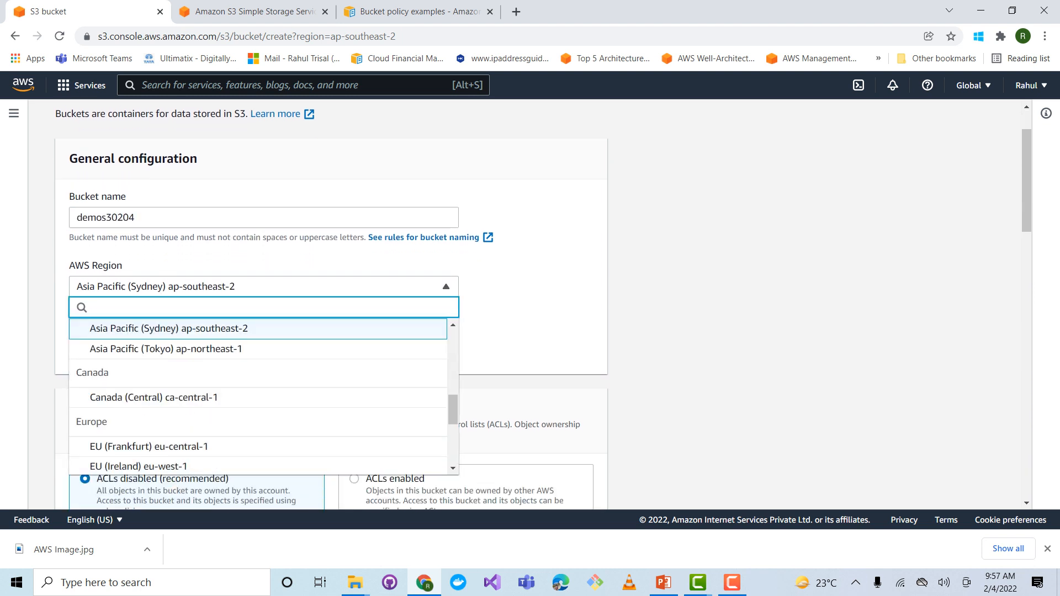
click(196, 329)
Review the Object Ownership and Block Public Access settings for the new bucket
scroll(530, 303, down, 3)
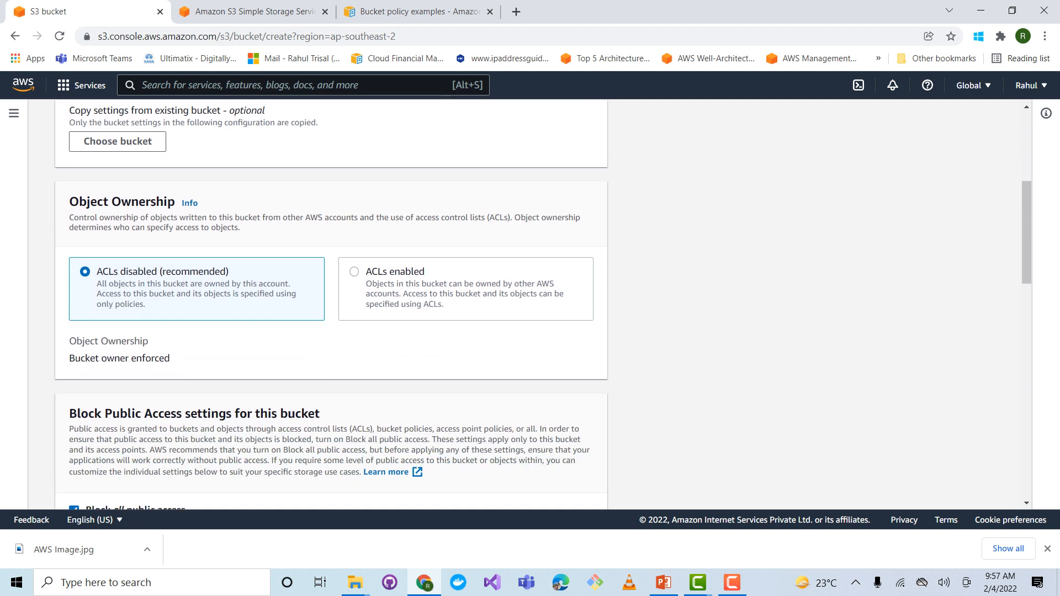
scroll(331, 304, down, 1)
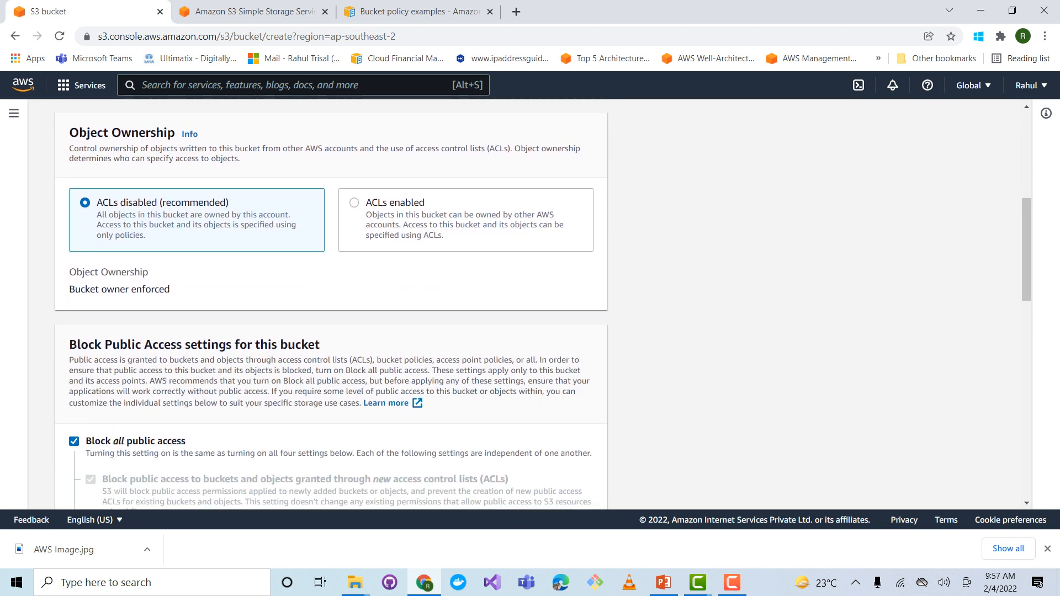
drag(69, 132, 139, 133)
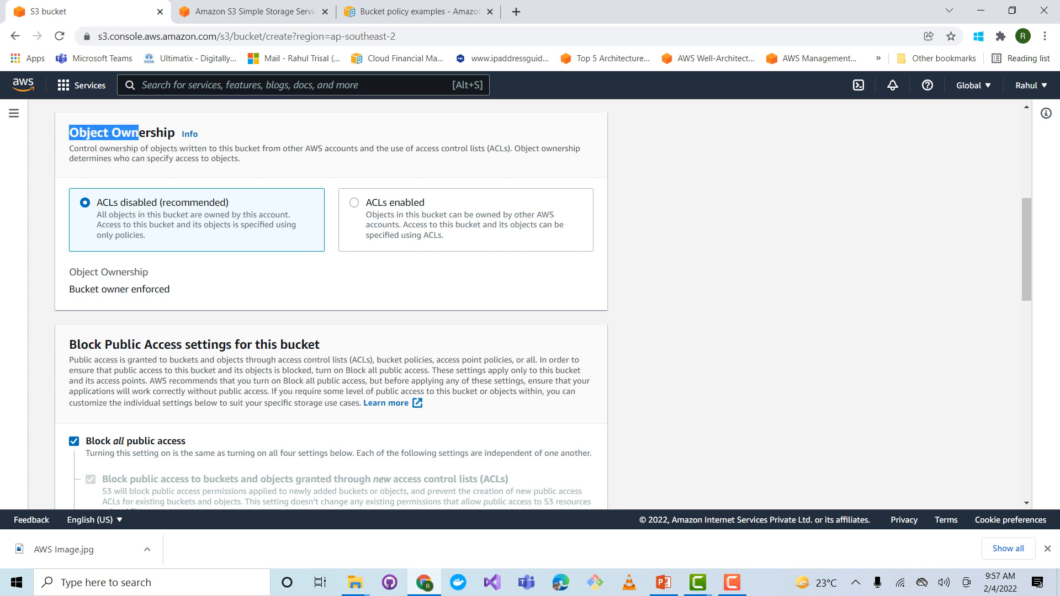
drag(69, 344, 319, 344)
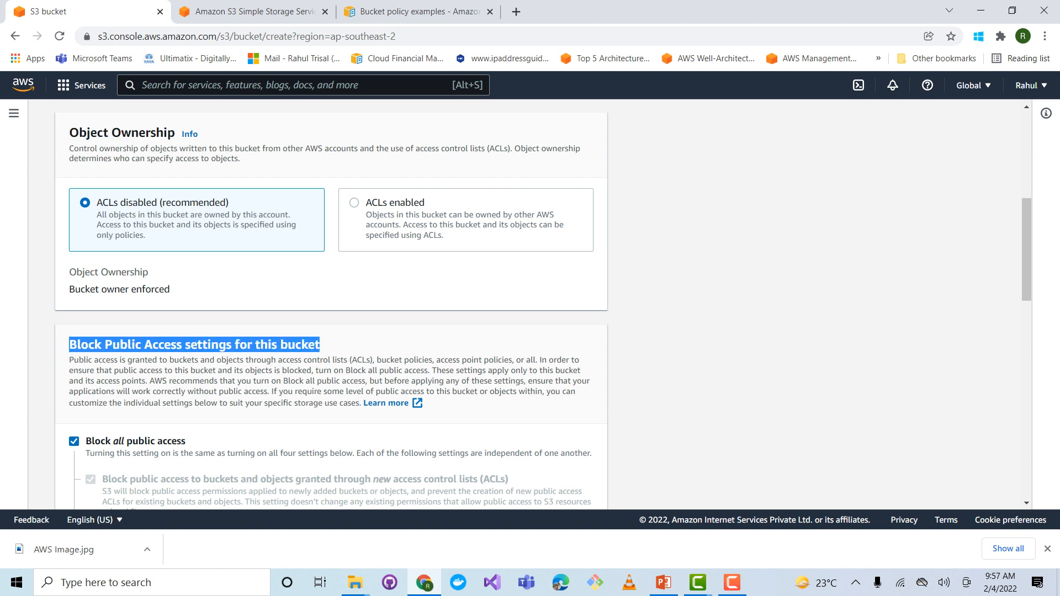
scroll(331, 303, down, 5)
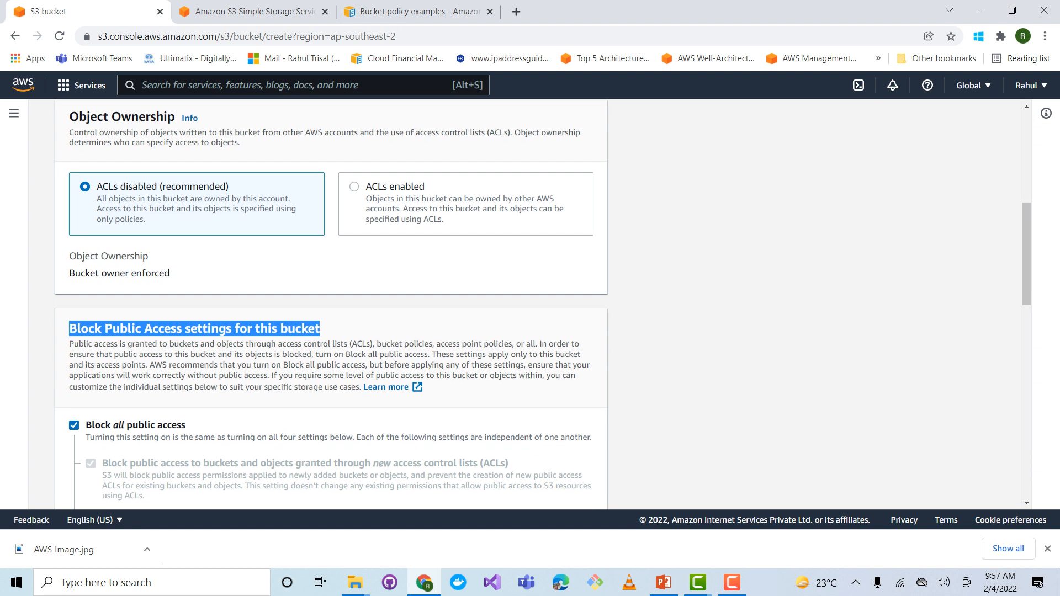
Enable Bucket Versioning for the new bucket
scroll(331, 303, down, 2)
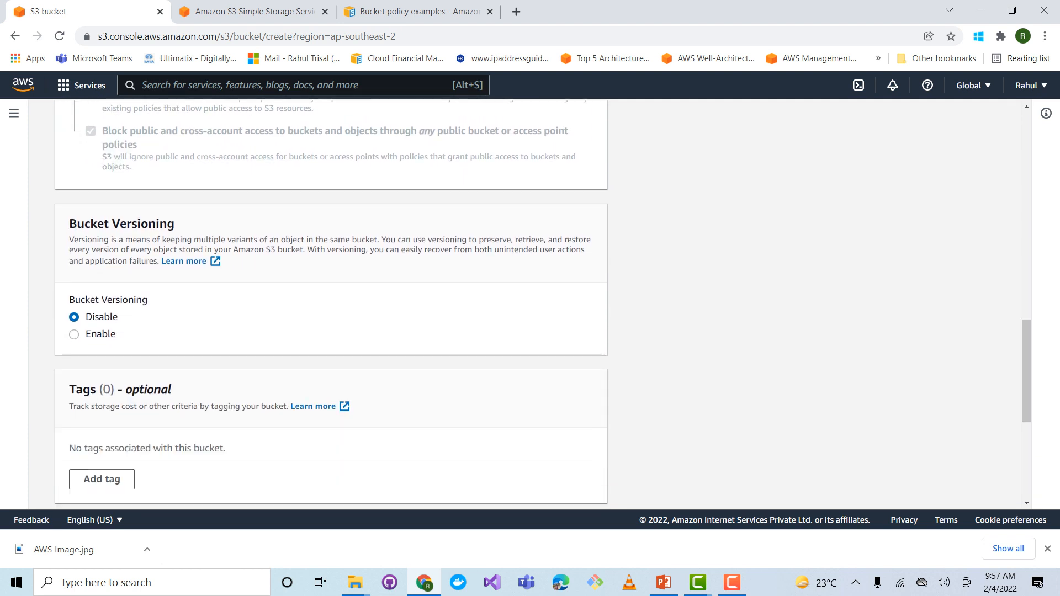
drag(69, 224, 175, 224)
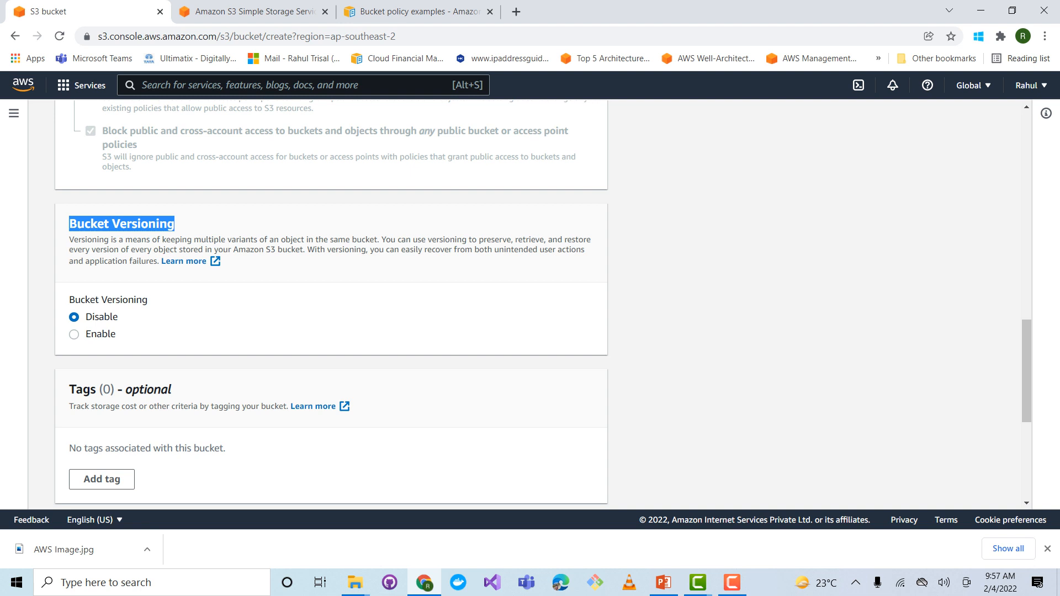
click(74, 334)
Add a bucket tag with the key Name and the value AWS BU
scroll(331, 304, down, 1)
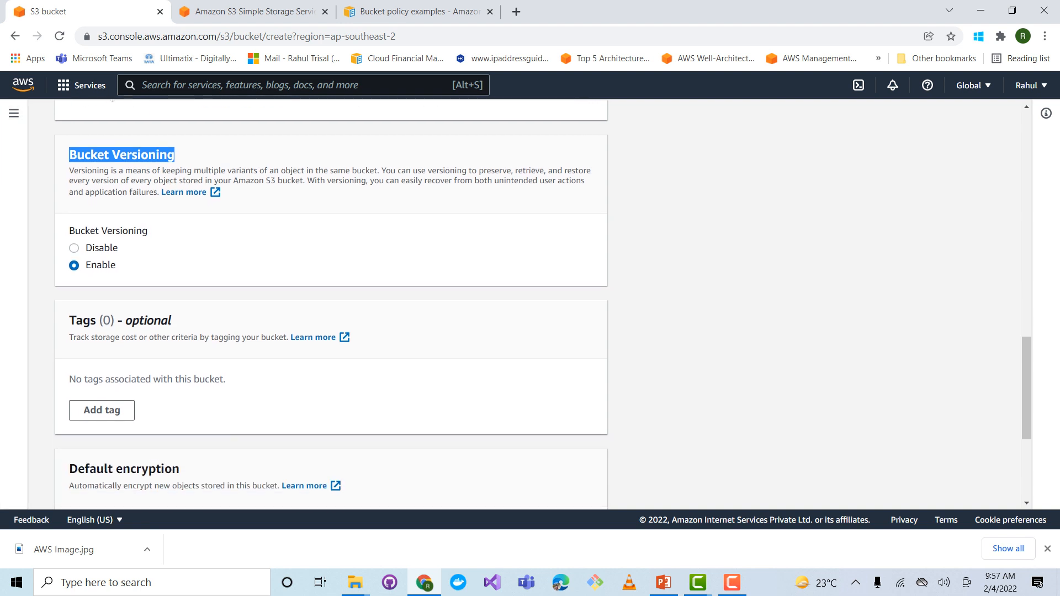
scroll(331, 303, down, 1)
click(102, 342)
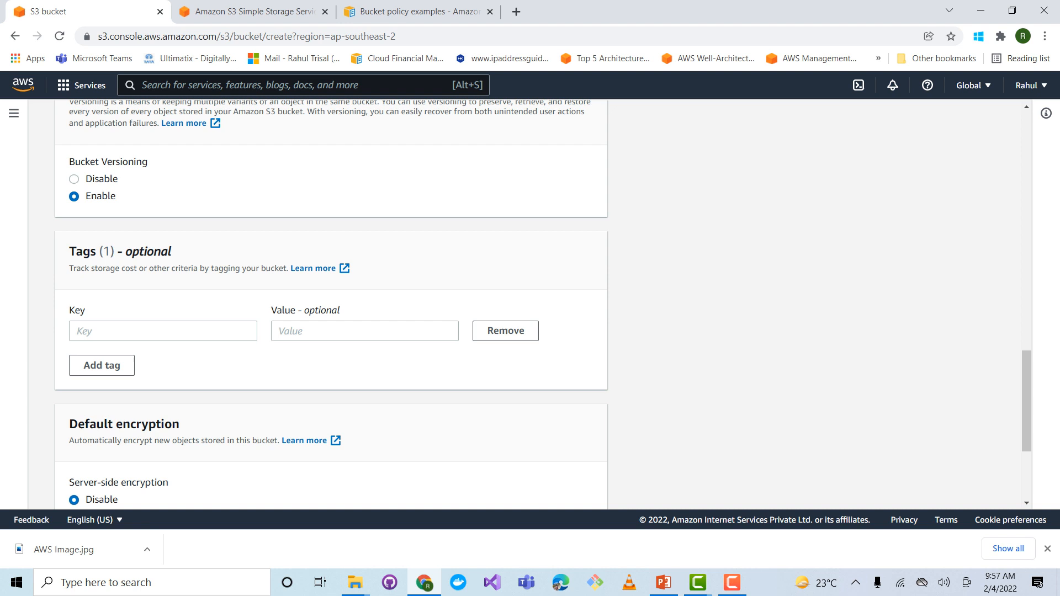
click(163, 332)
text(Name)
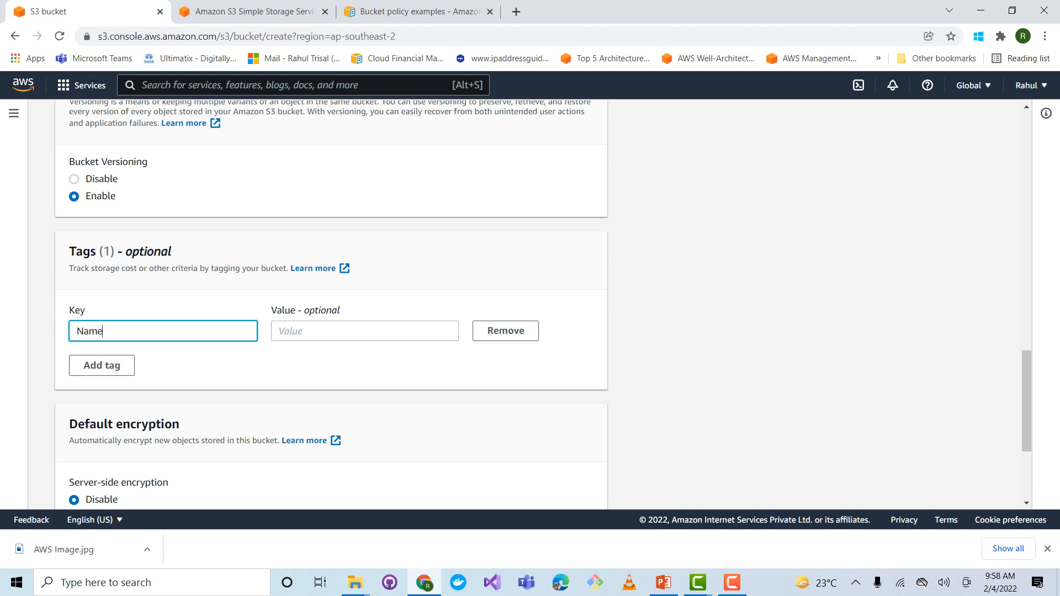
click(365, 331)
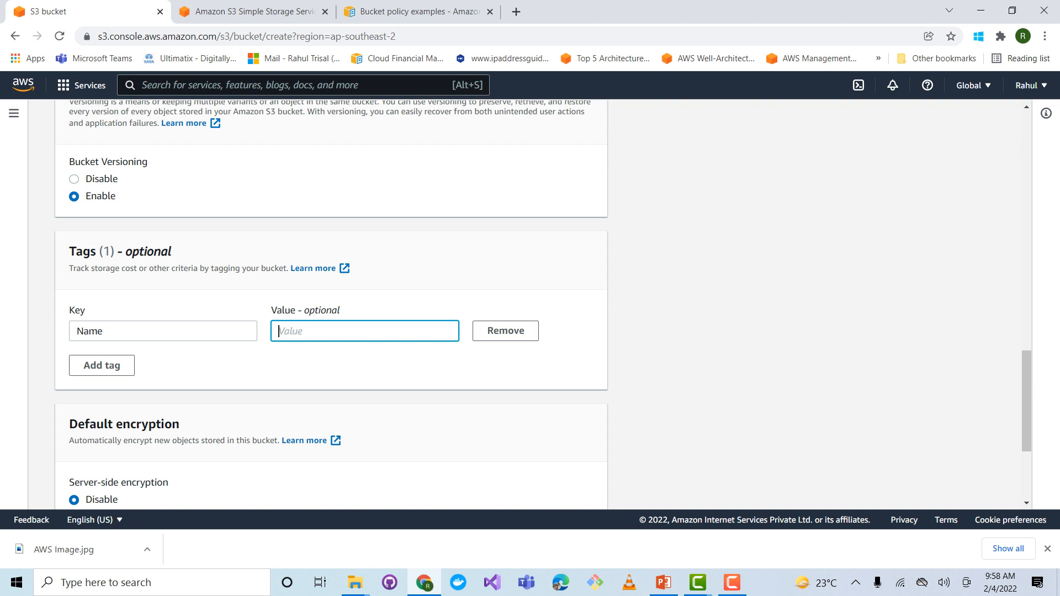
text(AWS BU)
Enable default server-side encryption with the Amazon S3 key (SSE-S3) as the key type, after comparing it with the SSE-KMS option
scroll(331, 303, down, 3)
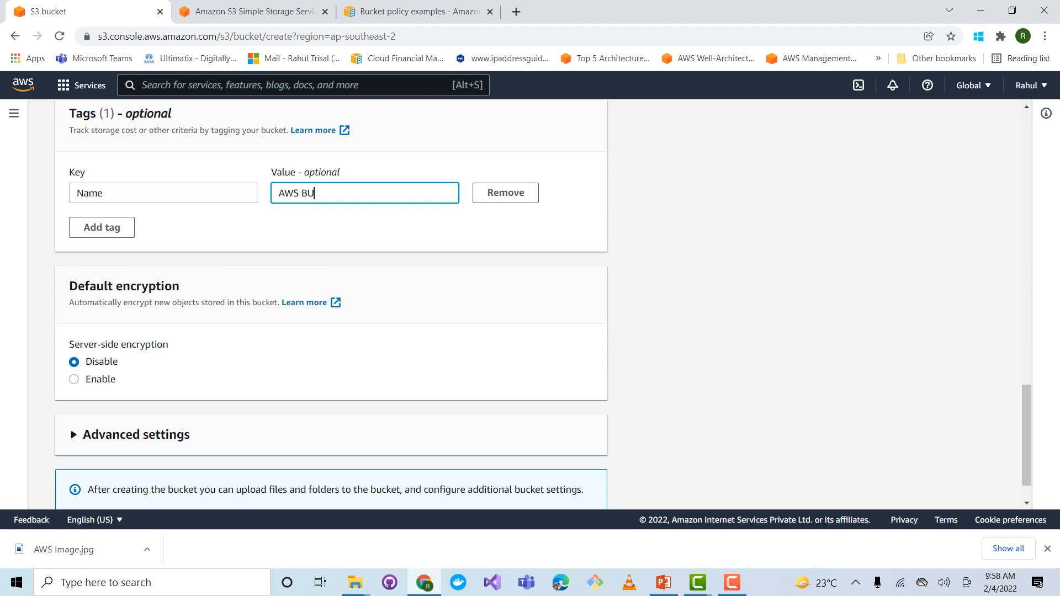
click(74, 379)
scroll(331, 305, down, 1)
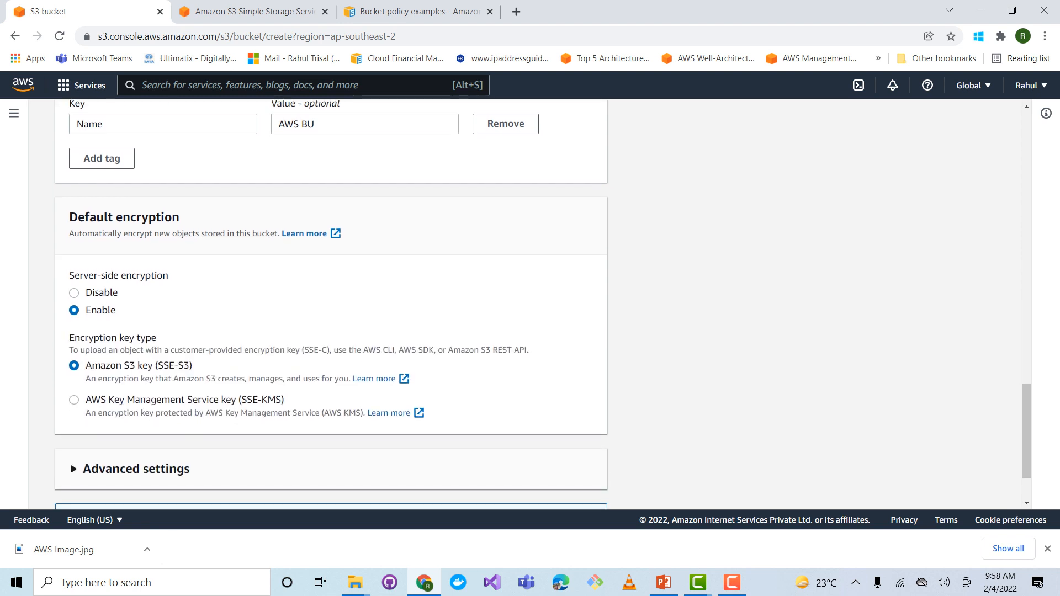
drag(192, 365, 155, 365)
drag(114, 399, 284, 400)
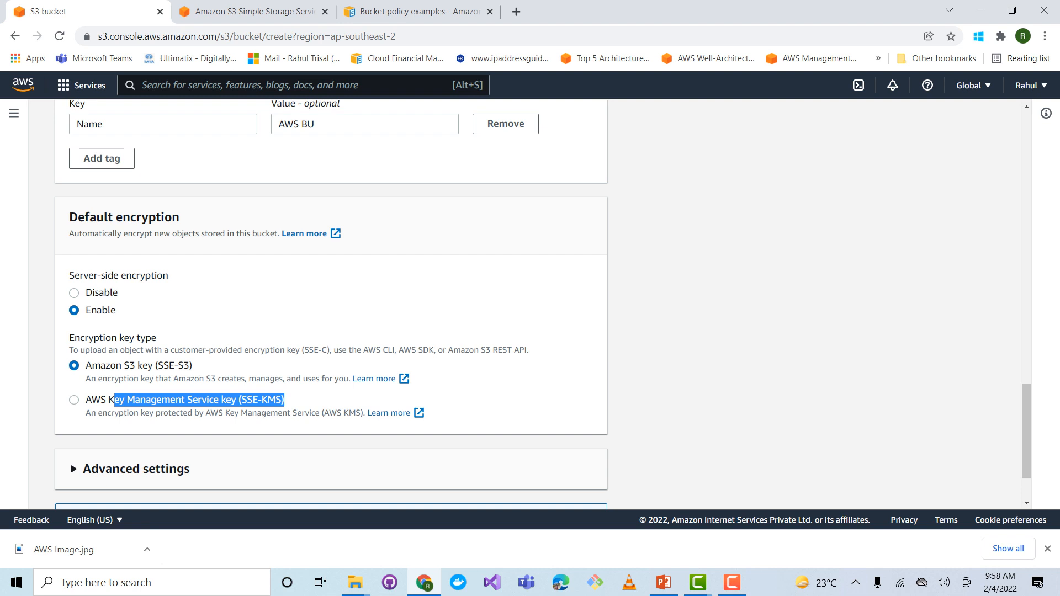
click(74, 399)
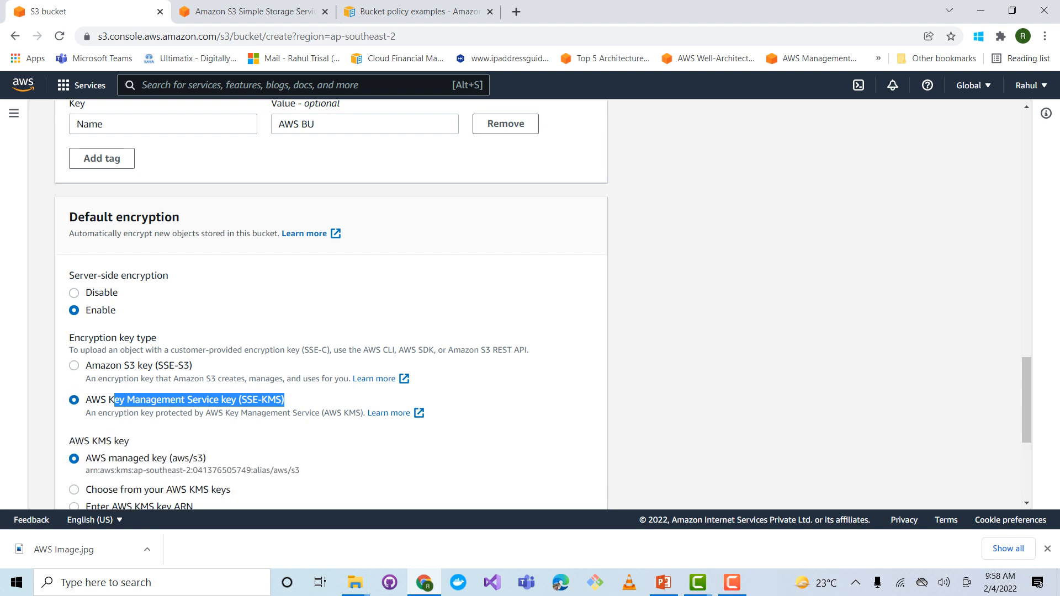
click(74, 365)
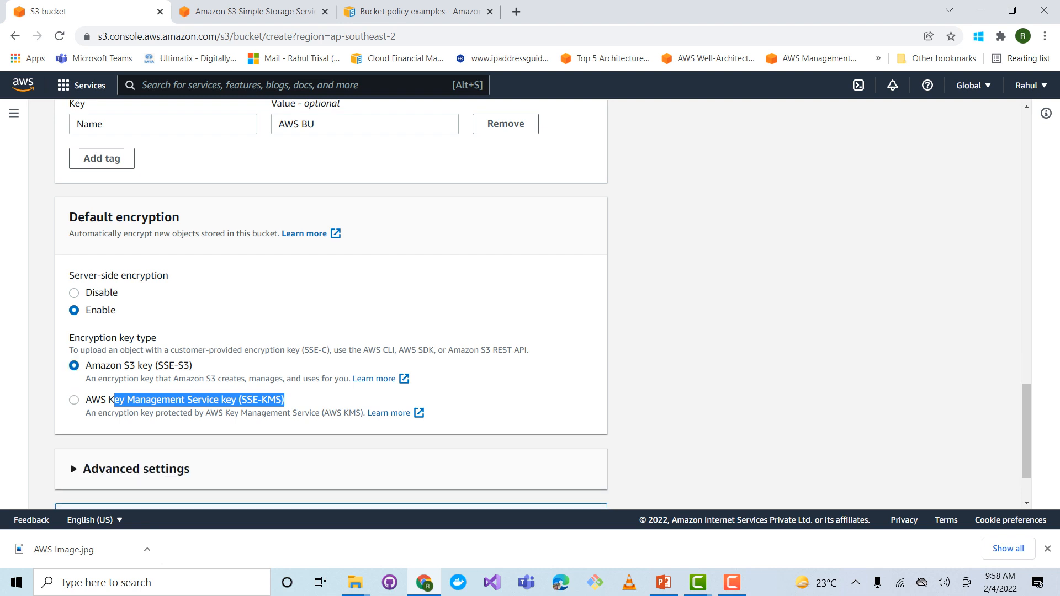
drag(174, 350, 429, 350)
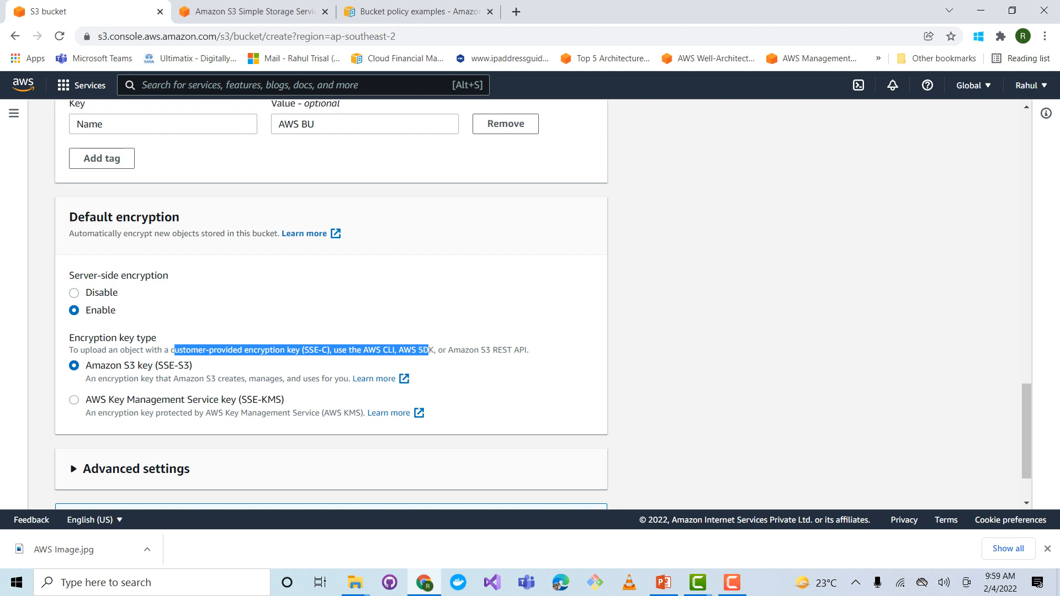
Expand the advanced settings to review the Object Lock options, and create the bucket
scroll(429, 350, down, 2)
click(136, 385)
scroll(136, 385, down, 2)
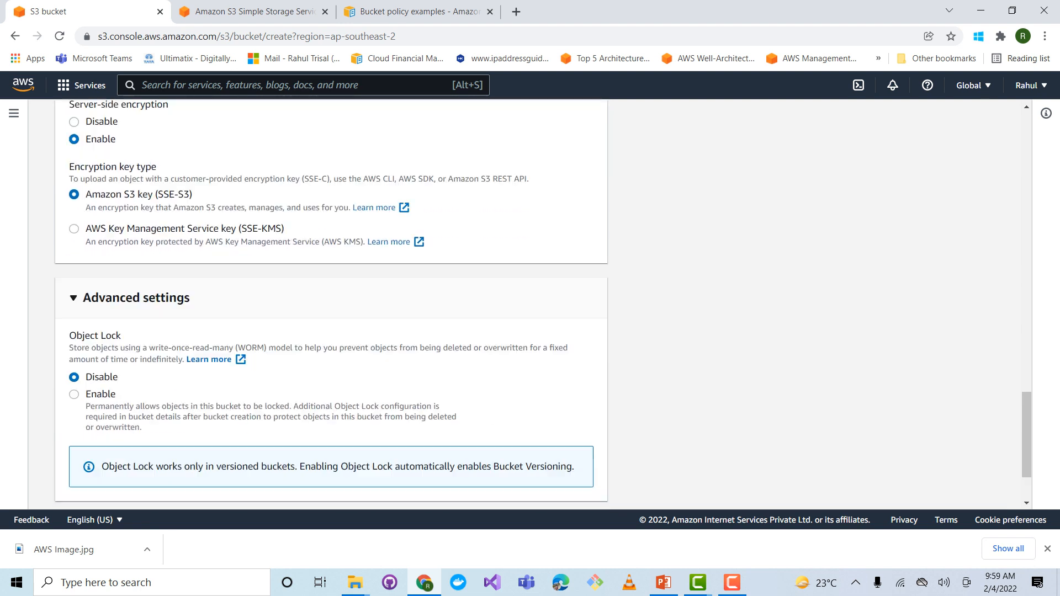
drag(68, 285, 116, 286)
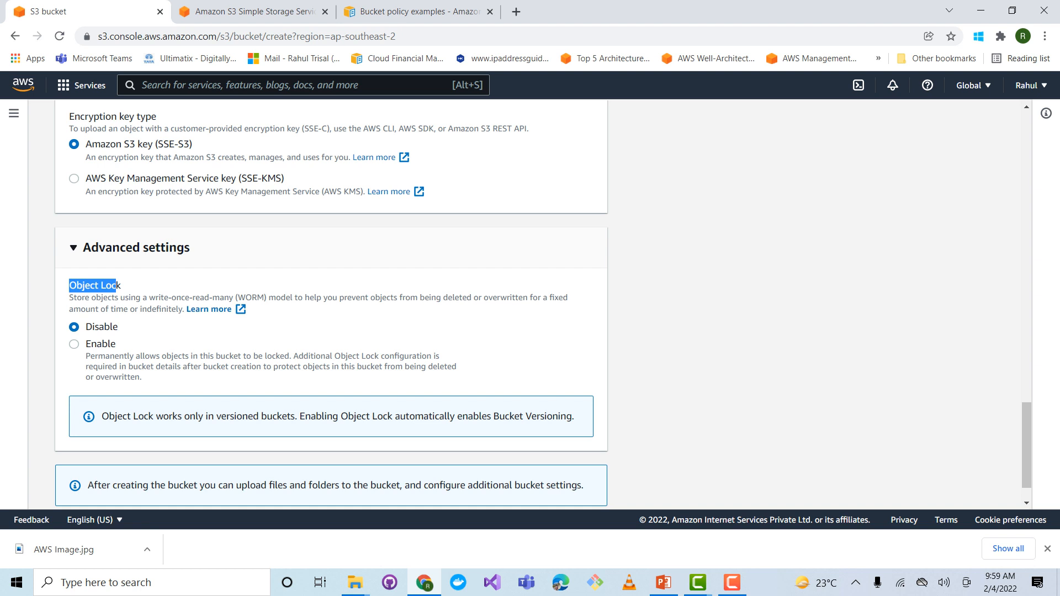
scroll(331, 303, down, 1)
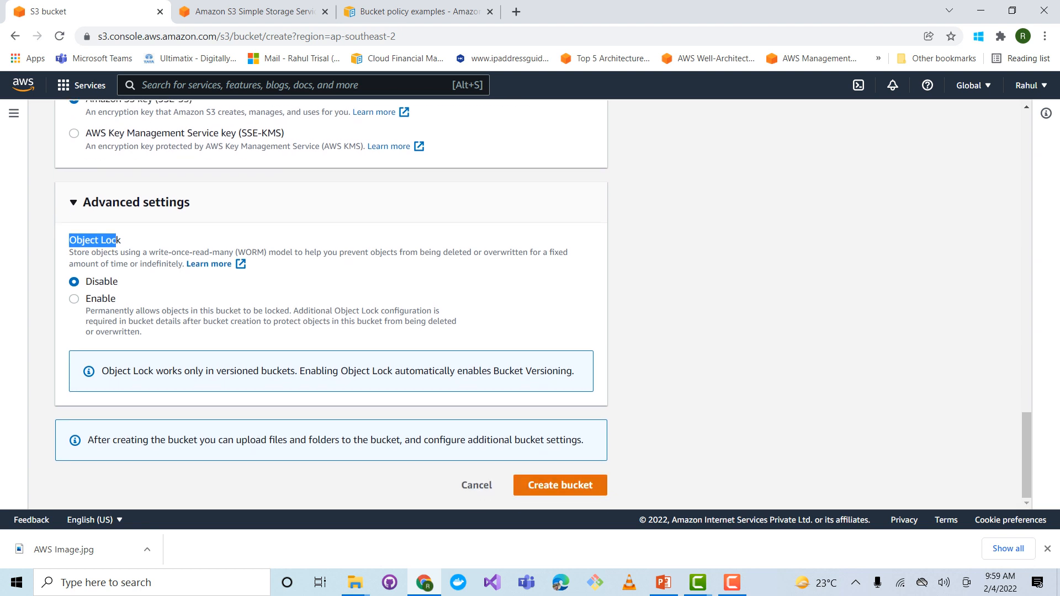
click(560, 485)
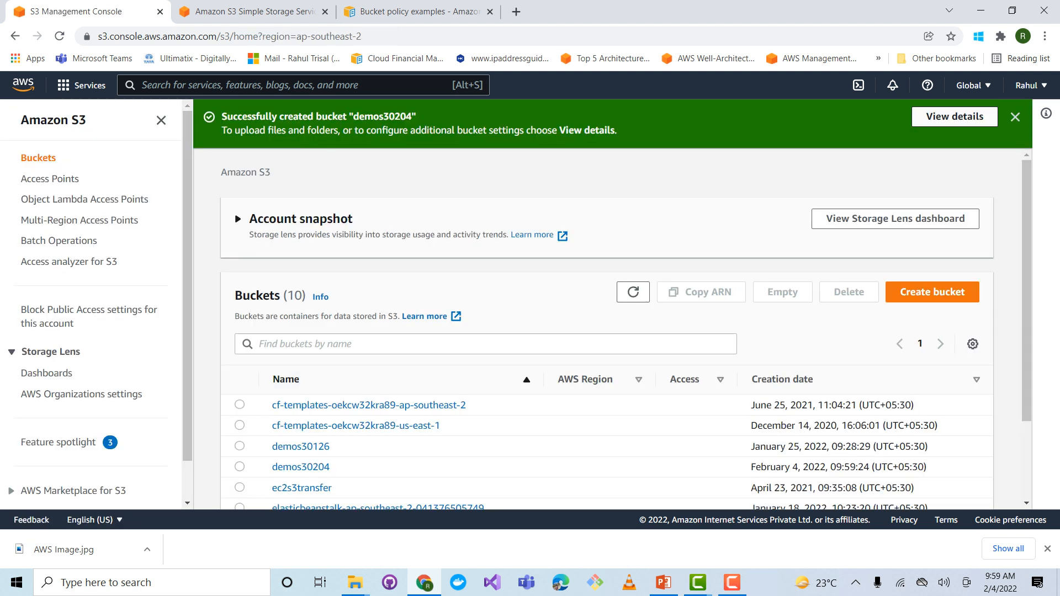
Open the new bucket's details and upload AWS Image, Demofile_0204 and Samplefile0124 from the S3 Upload folder
click(955, 117)
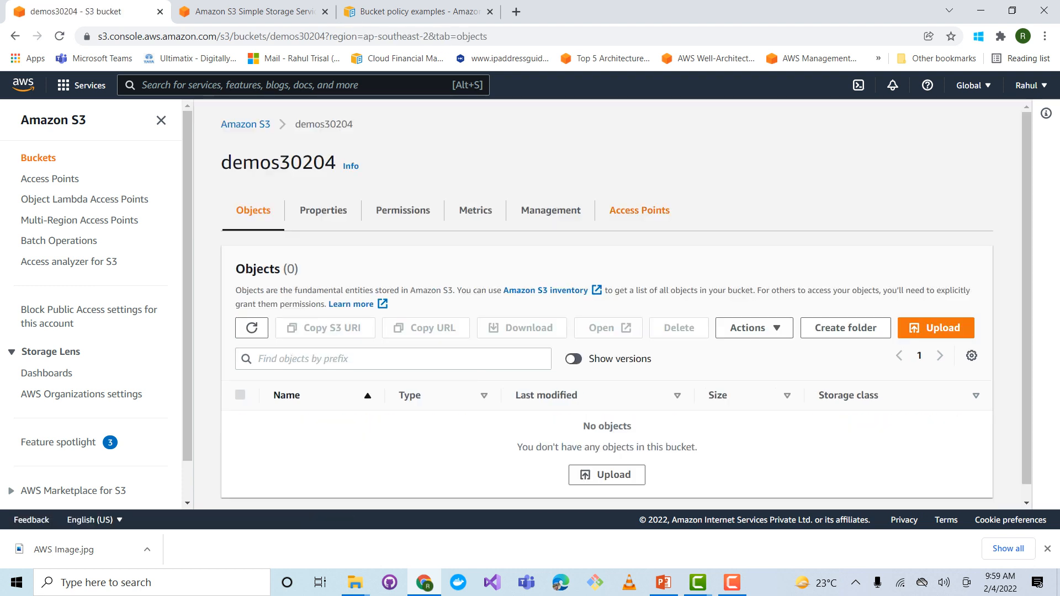
scroll(607, 305, down, 1)
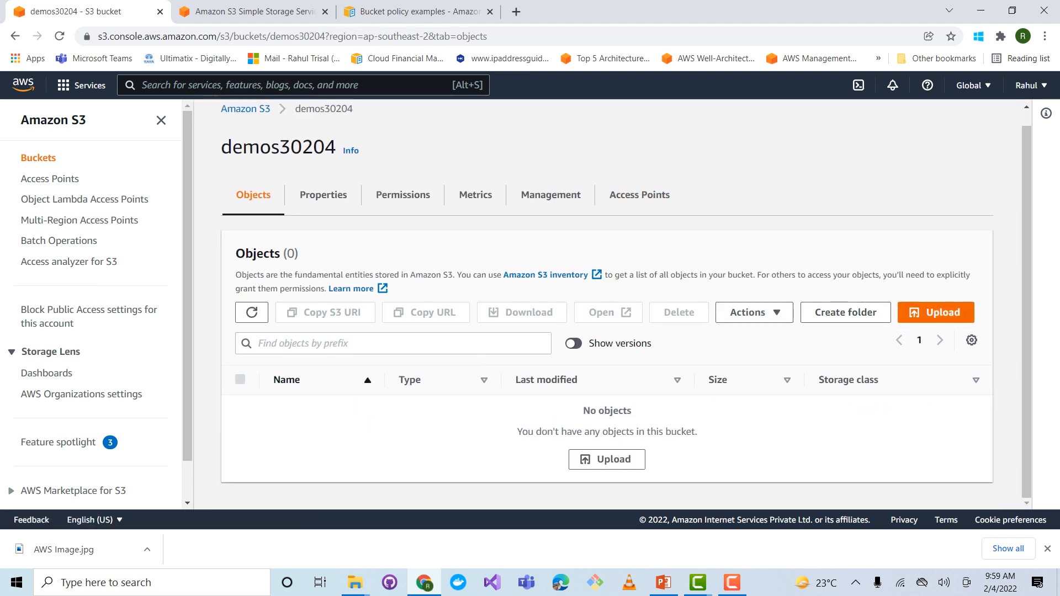
click(936, 312)
click(475, 294)
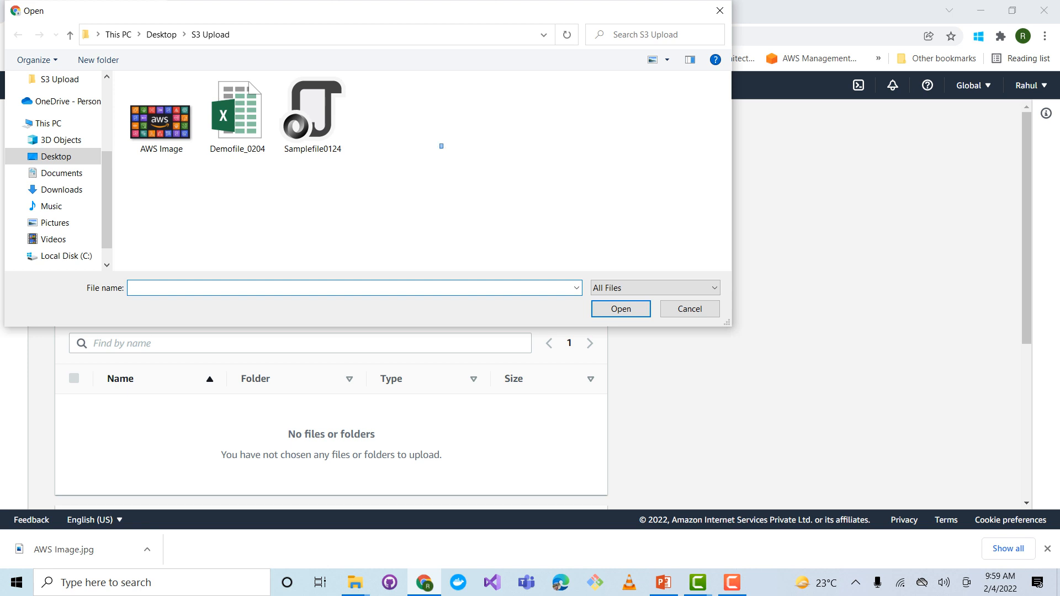
key(ctrl+a)
key(Return)
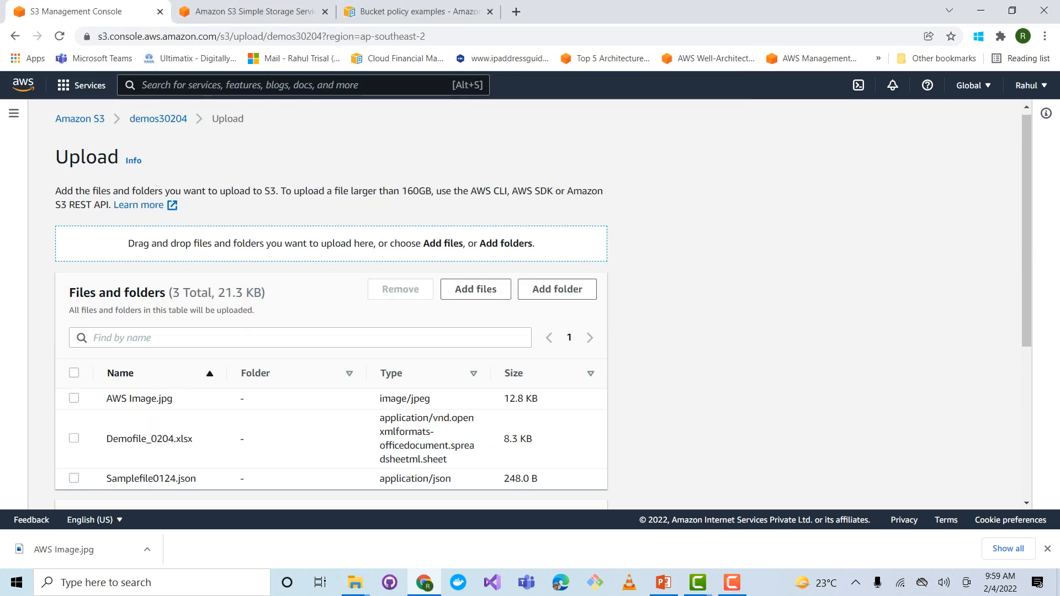
scroll(332, 298, down, 5)
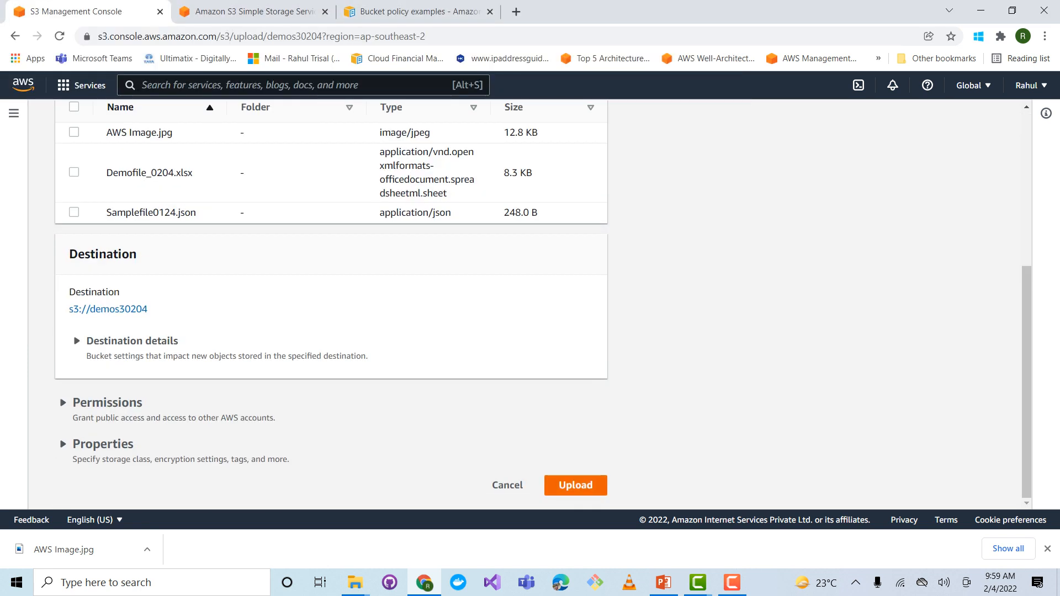
click(575, 485)
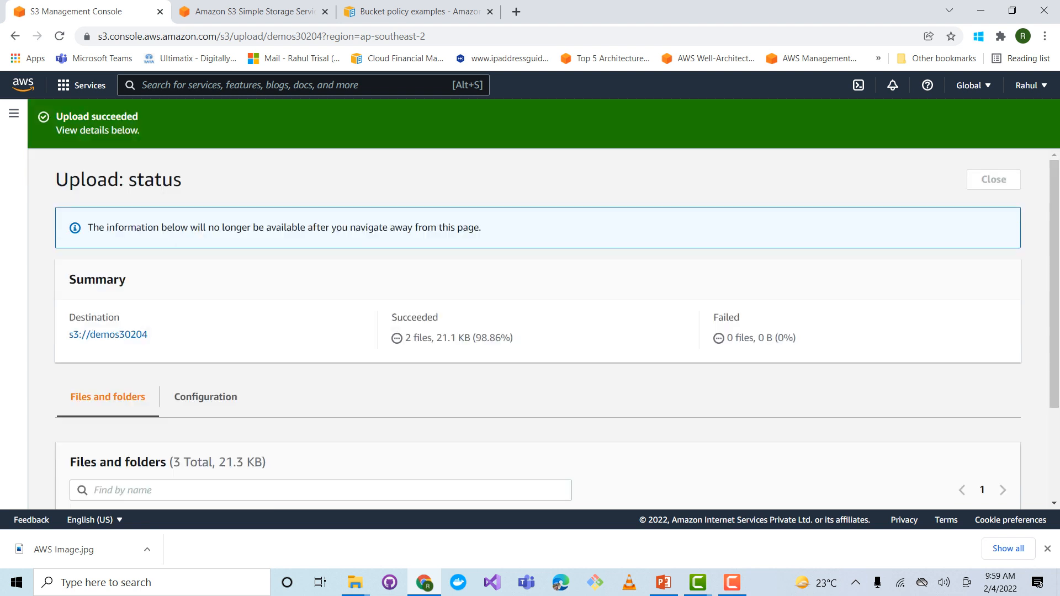
Check the upload status of the files and close the status page to return to the bucket's objects
scroll(530, 331, down, 3)
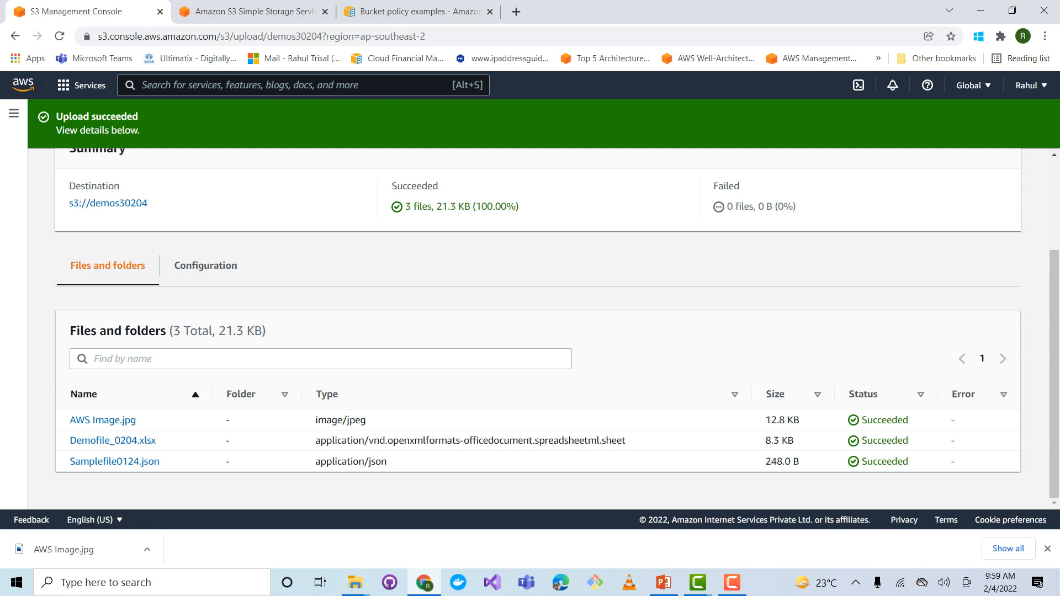
scroll(530, 331, up, 2)
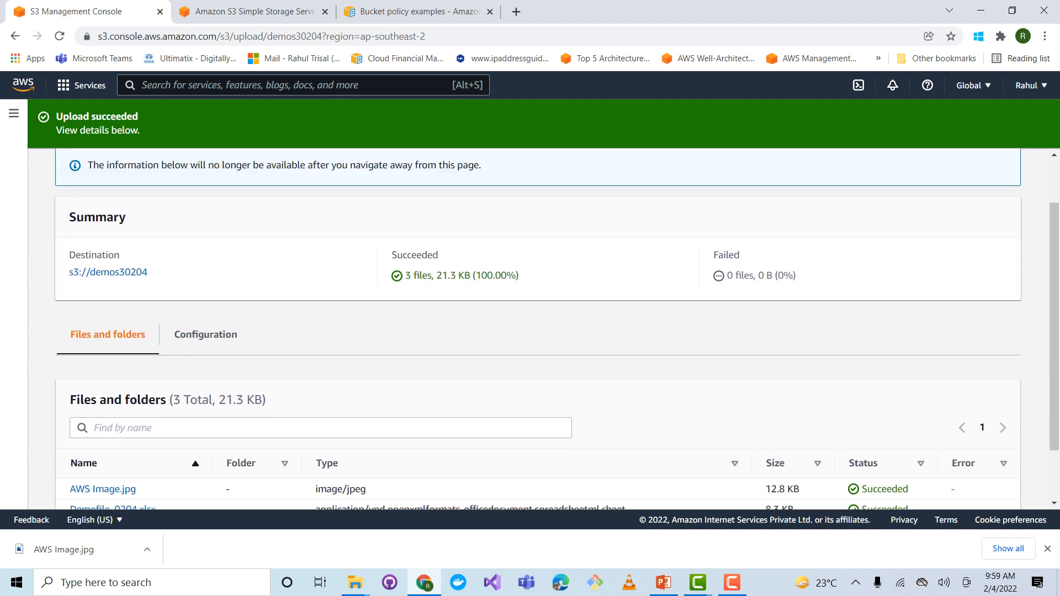
scroll(530, 331, up, 2)
click(989, 177)
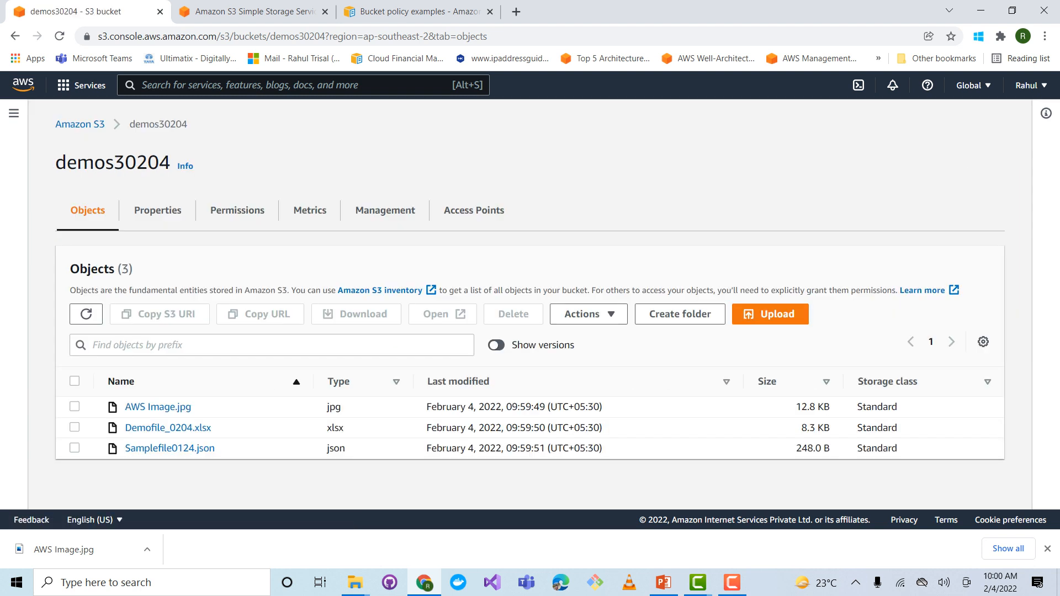
Select AWS Image.jpg in the bucket and check its download prompt, cancelling without saving a copy
click(74, 407)
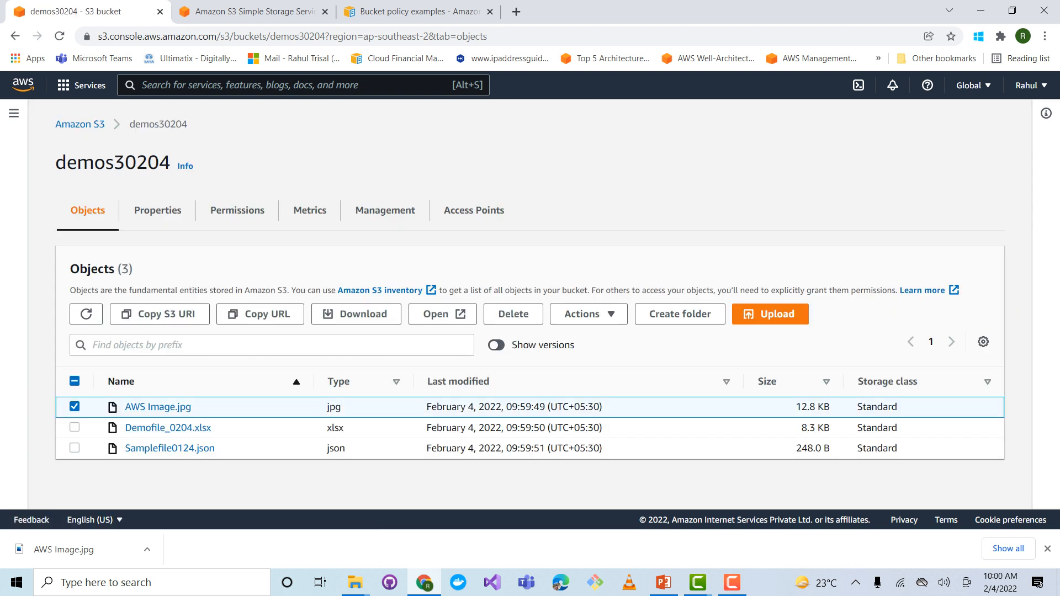
click(356, 314)
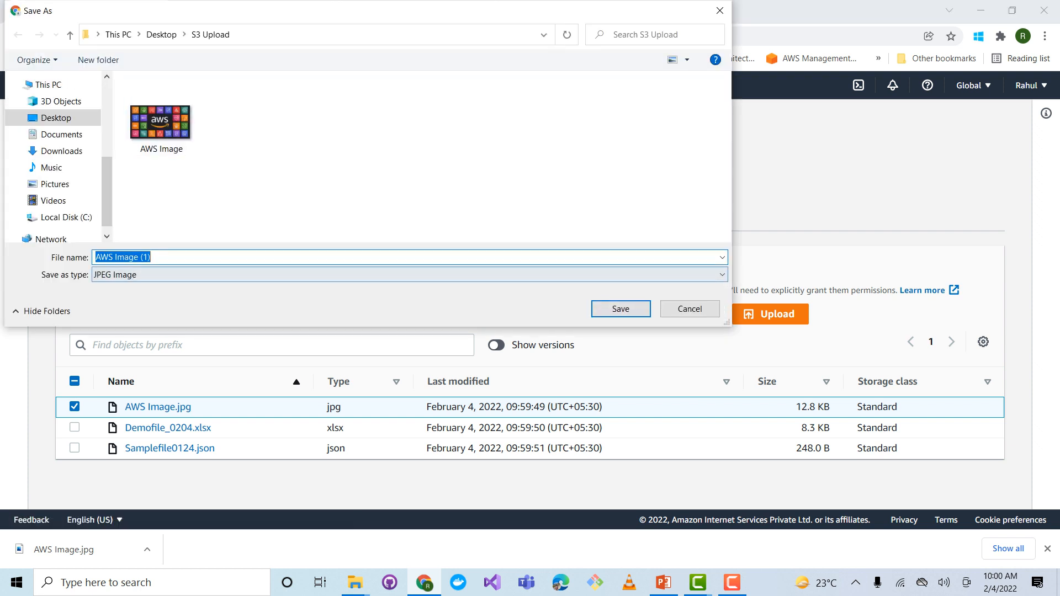
click(690, 309)
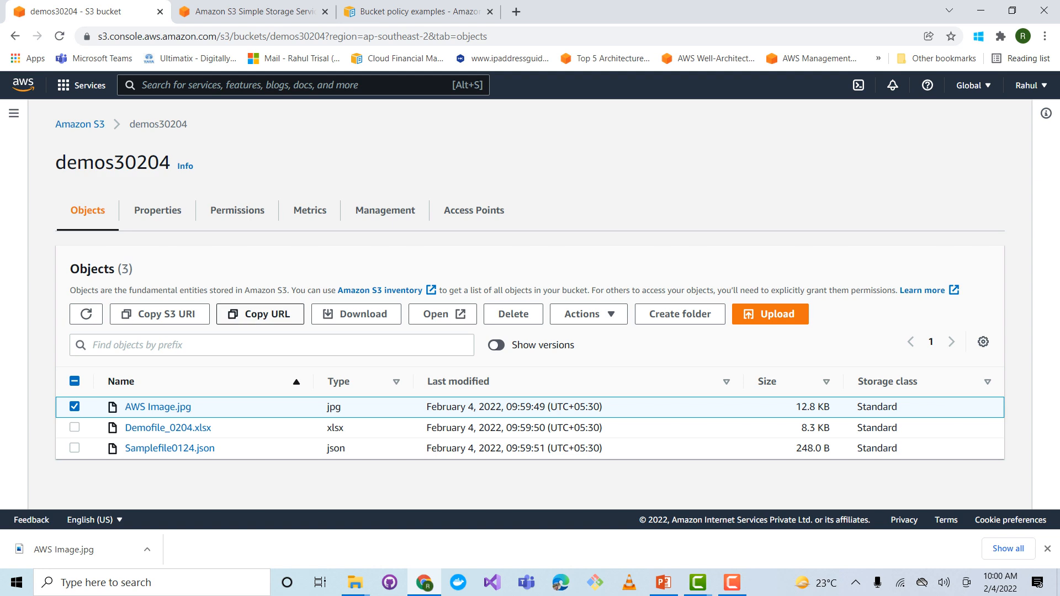
Copy the object URL of AWS Image.jpg and paste it into a new browser tab to examine its parts, closing the tab without loading it
click(260, 314)
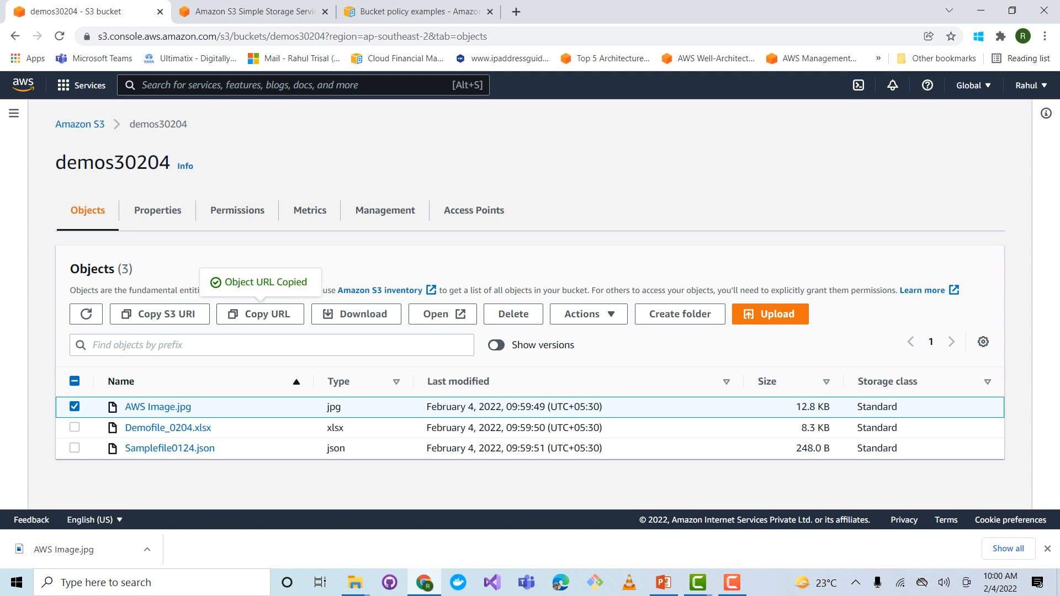
click(516, 11)
right_click(464, 37)
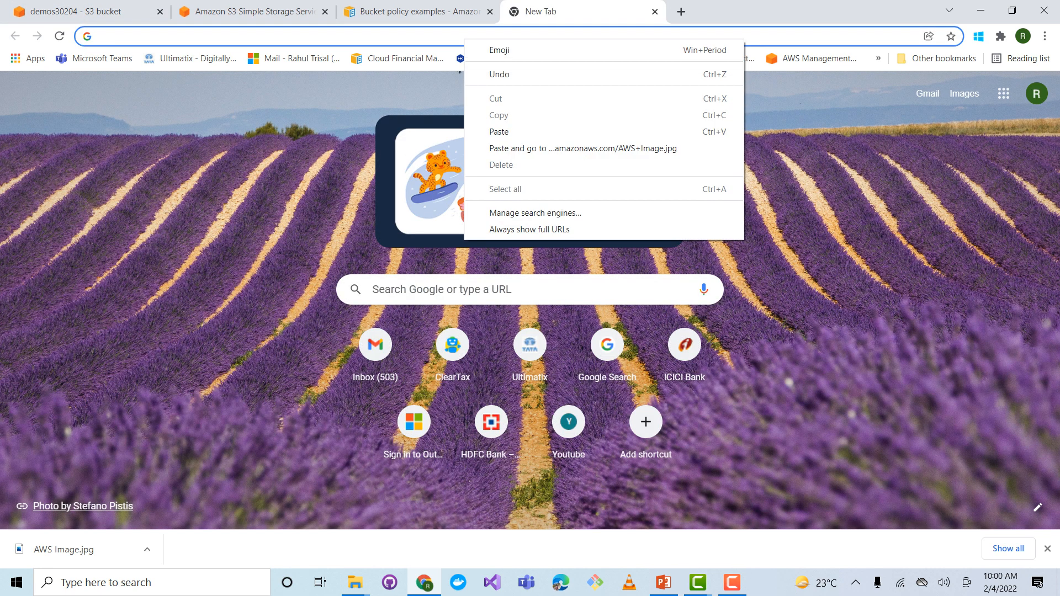
click(499, 132)
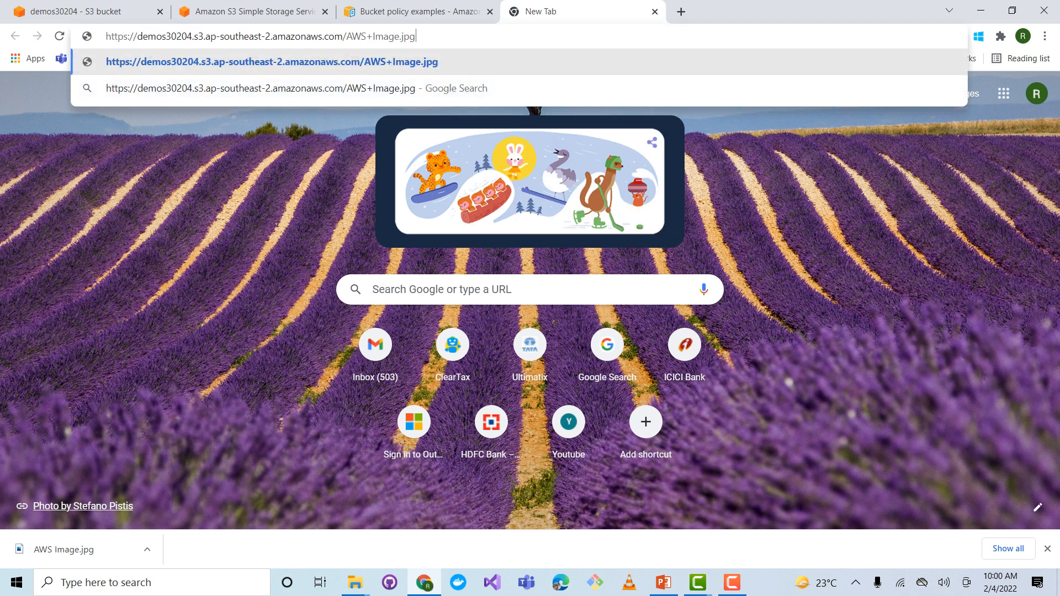
drag(137, 36, 307, 36)
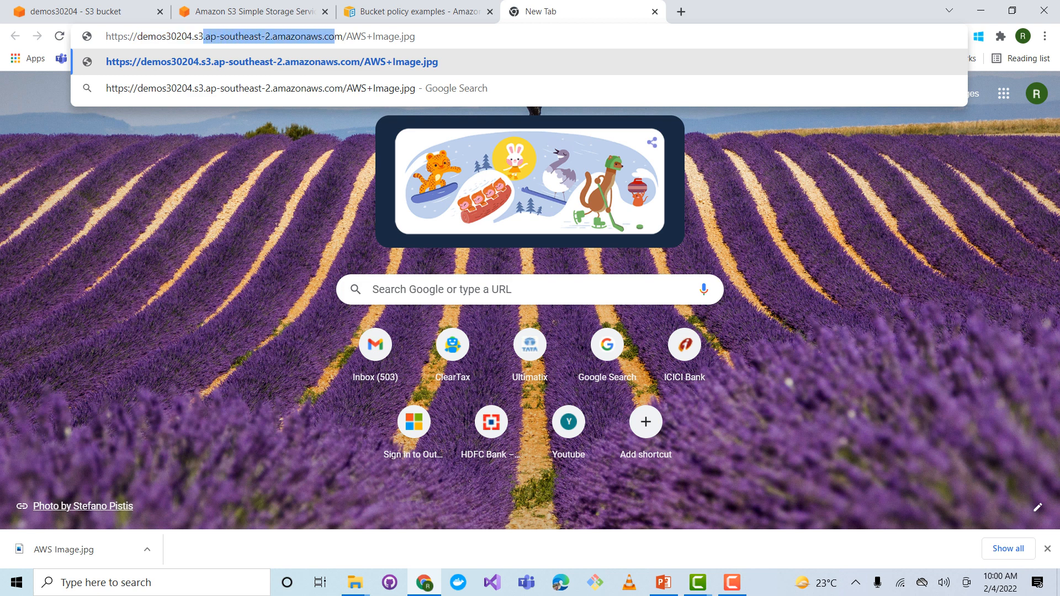
click(417, 36)
drag(416, 36, 347, 36)
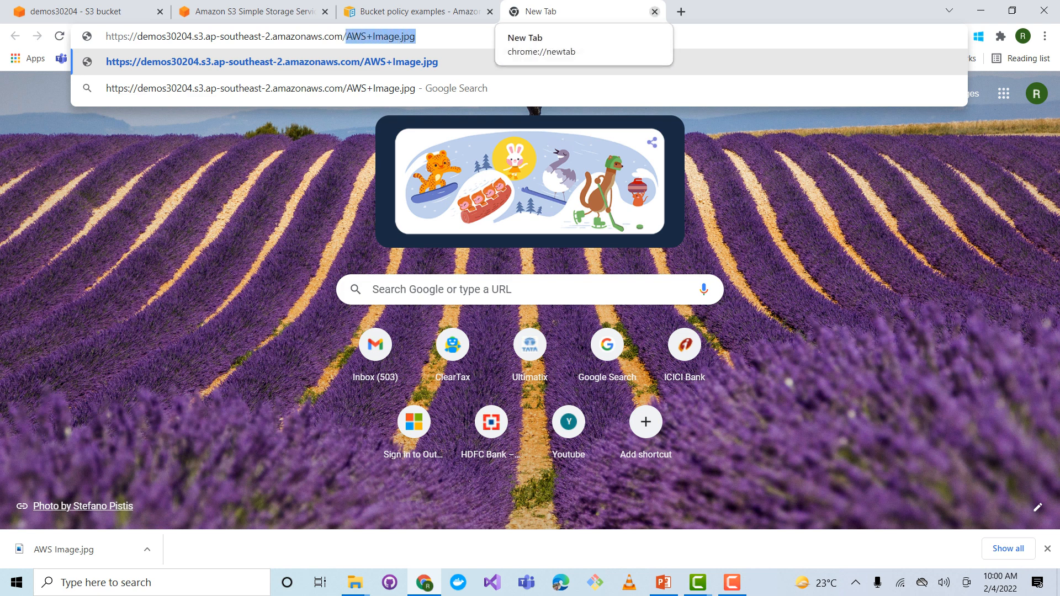
click(654, 11)
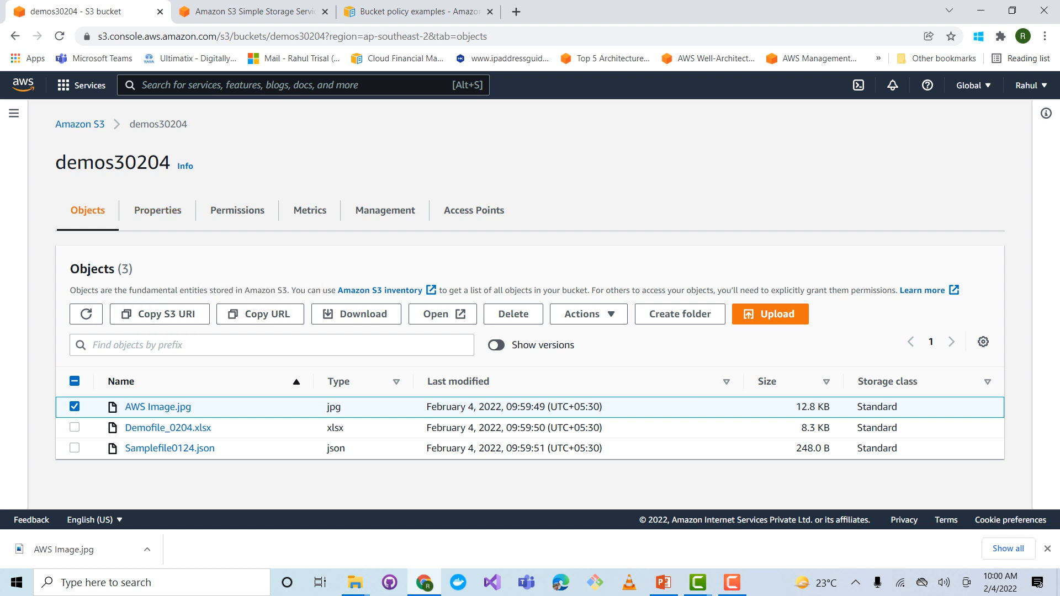
Review the bucket's AWS Region and versioning properties, and return to its object list
click(158, 210)
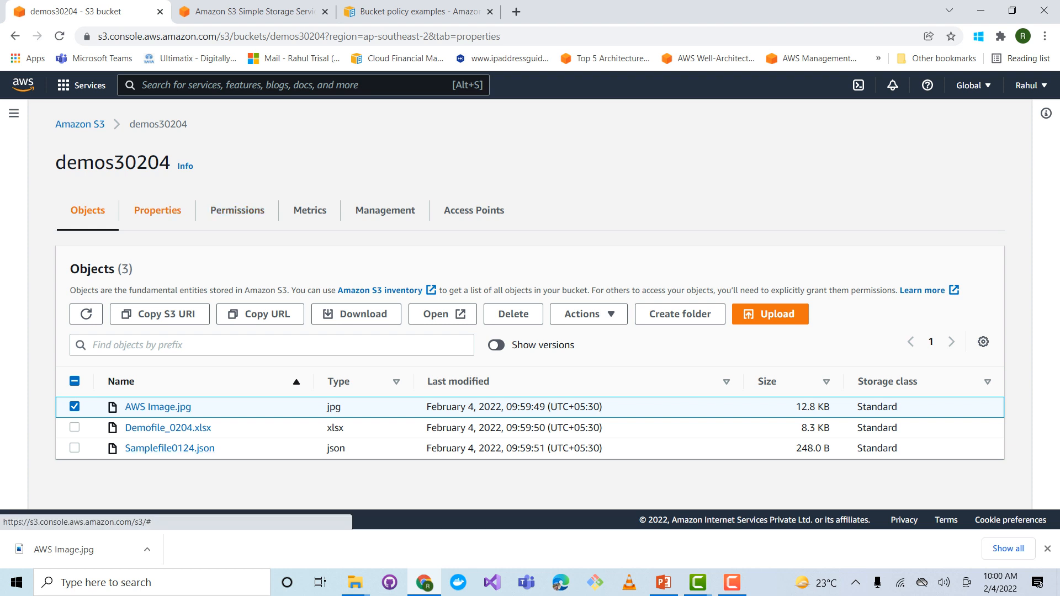
scroll(524, 298, down, 1)
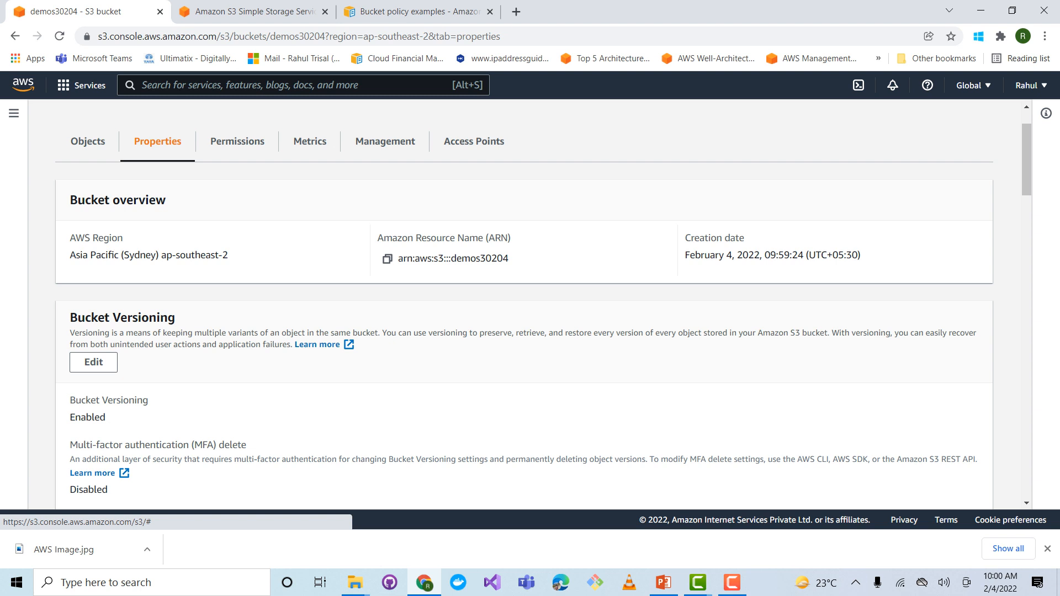
drag(70, 238, 122, 238)
scroll(525, 304, down, 2)
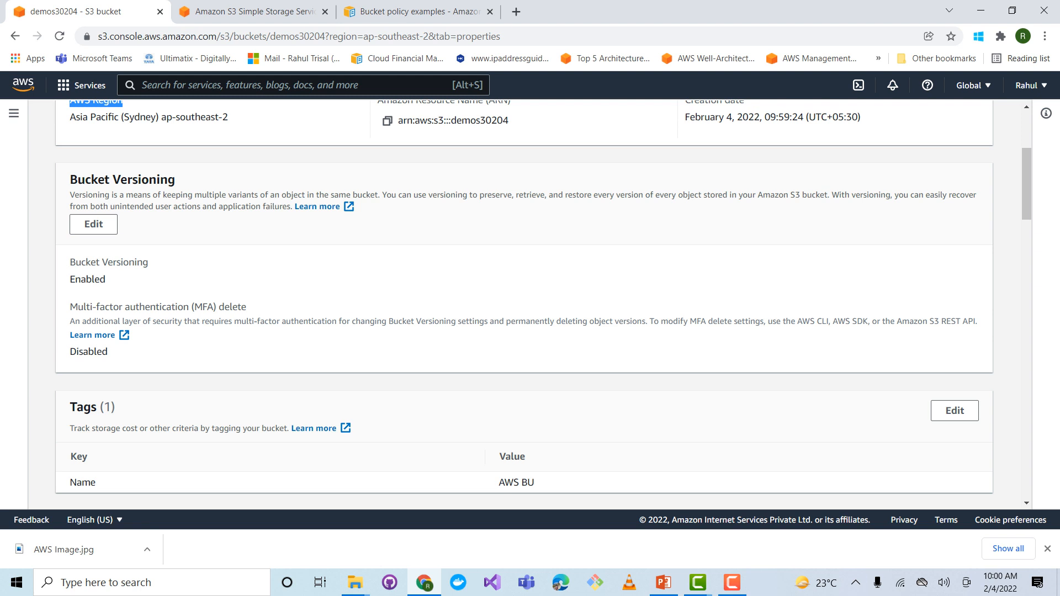
scroll(87, 210, up, 2)
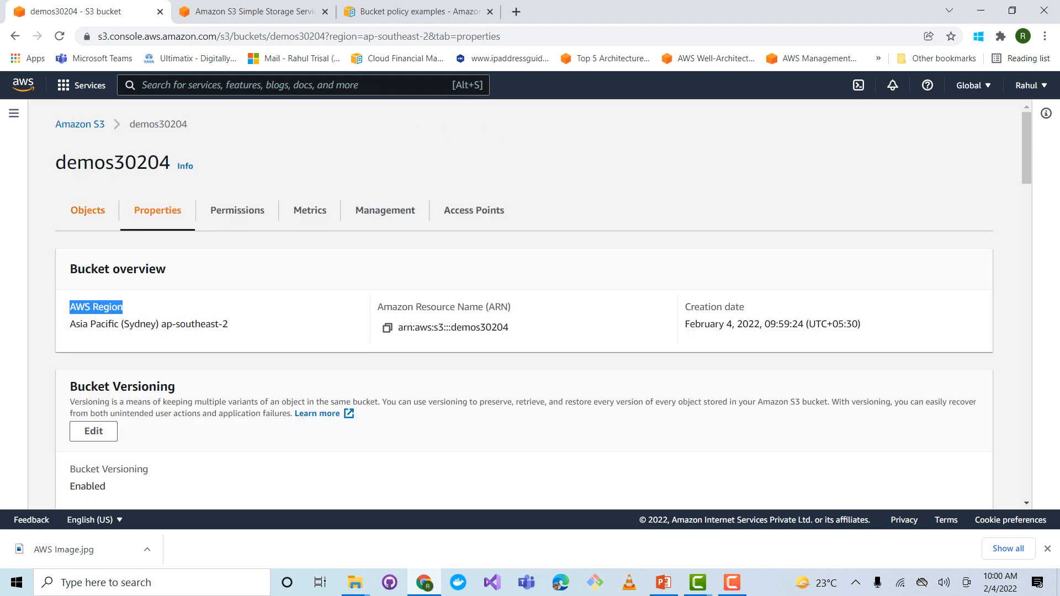
click(87, 210)
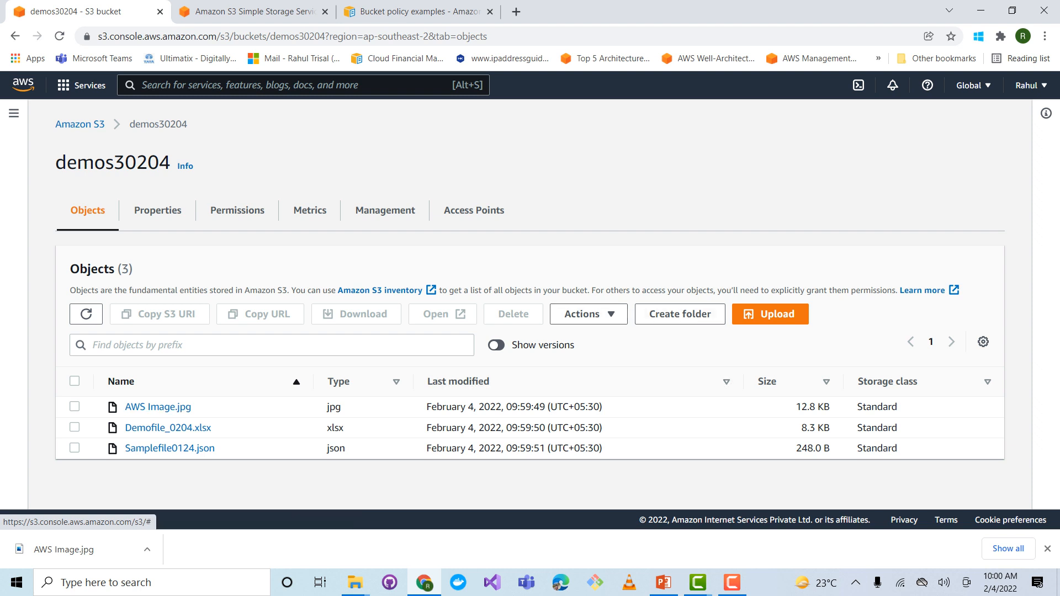
Upload AWS Image to the demos30204 bucket a second time
click(770, 313)
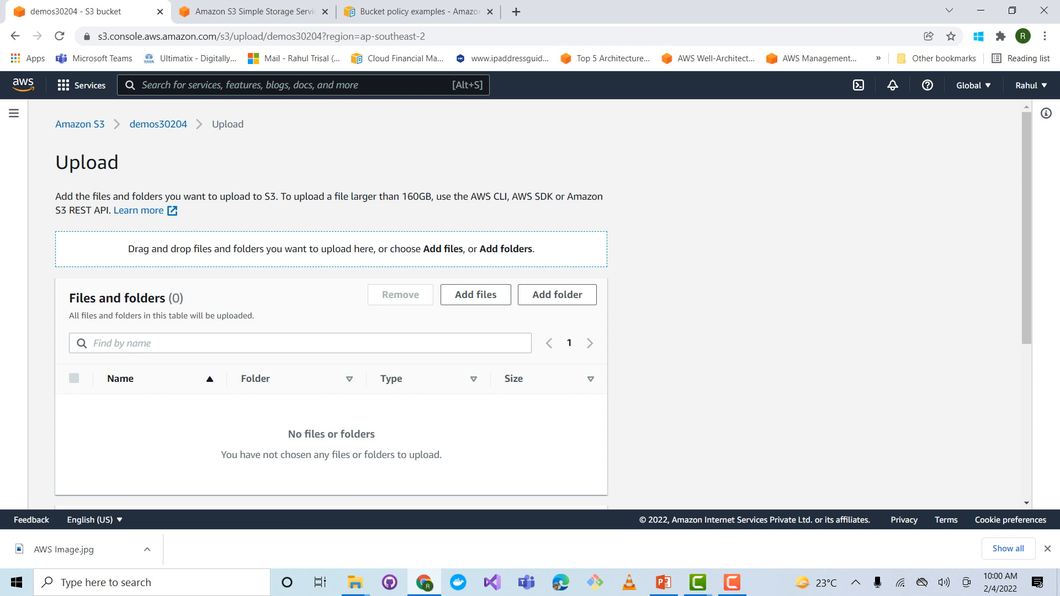
click(475, 295)
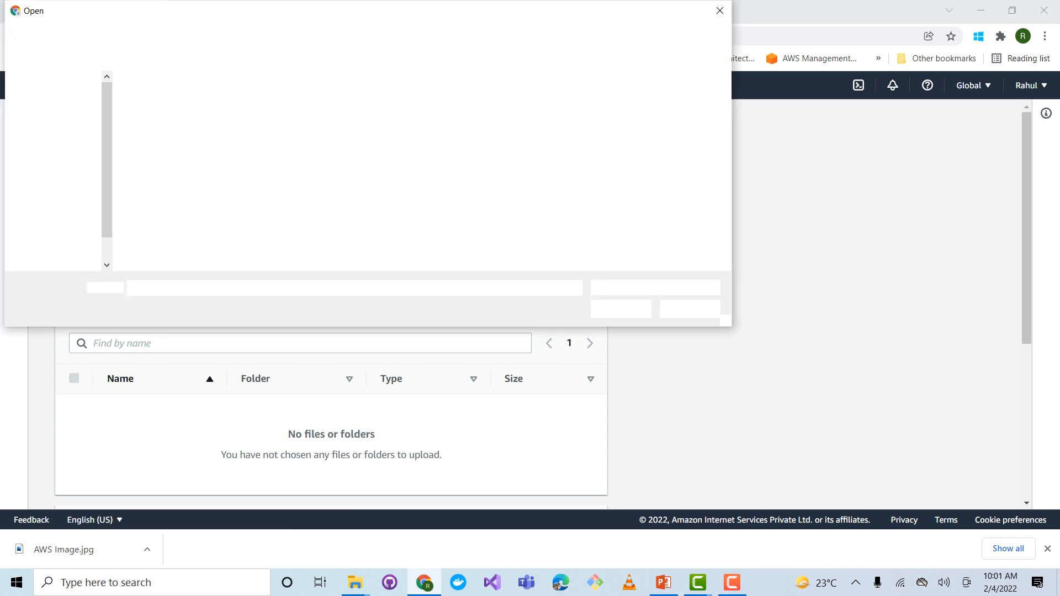
double_click(160, 118)
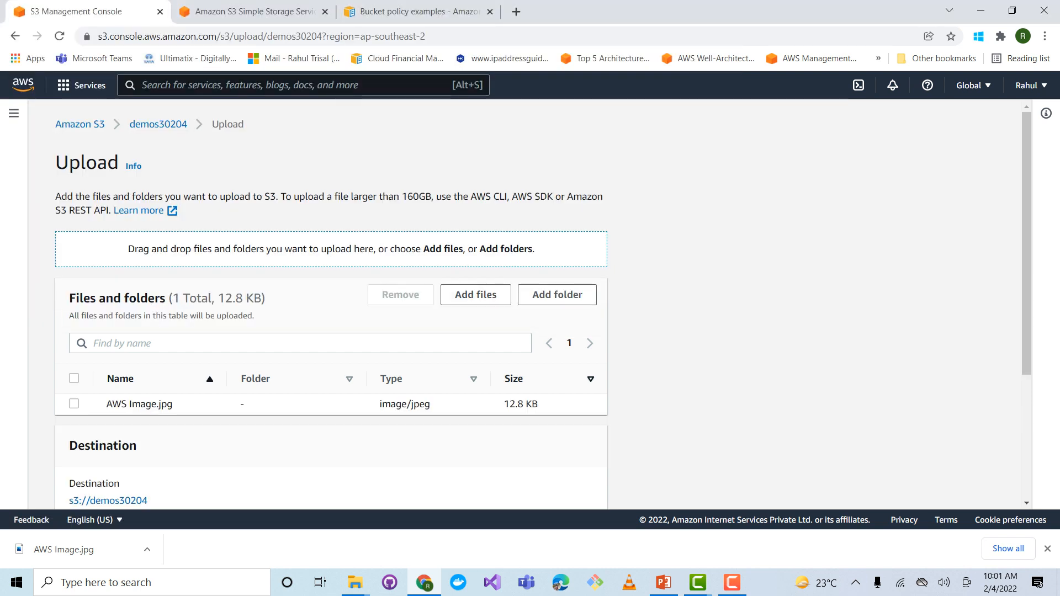
scroll(332, 303, down, 4)
click(575, 486)
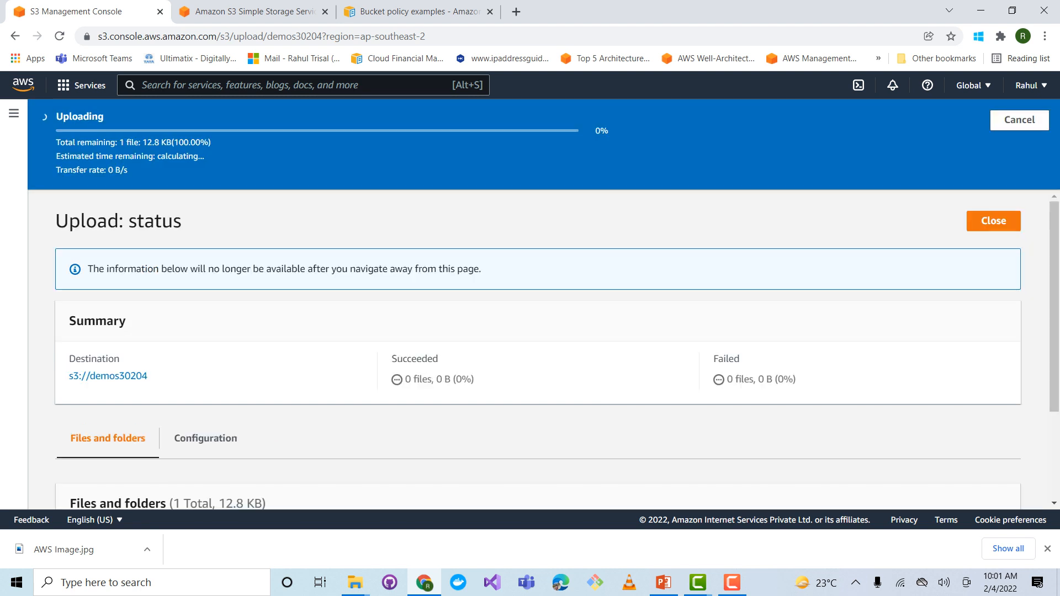
Check the upload status, return to the bucket's objects and turn on the display of object versions
scroll(544, 328, down, 2)
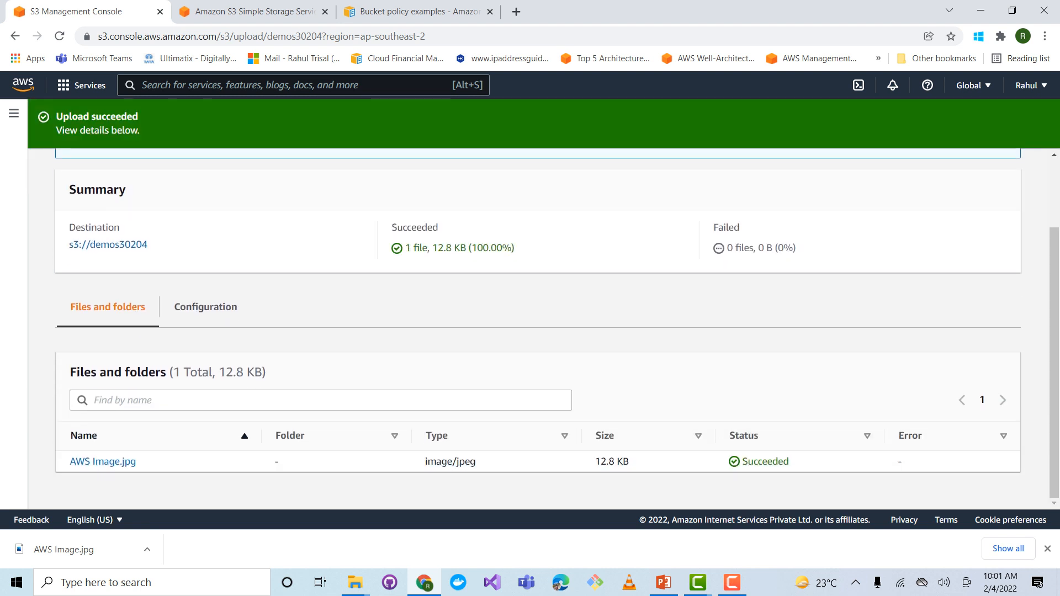
scroll(544, 329, up, 2)
click(992, 179)
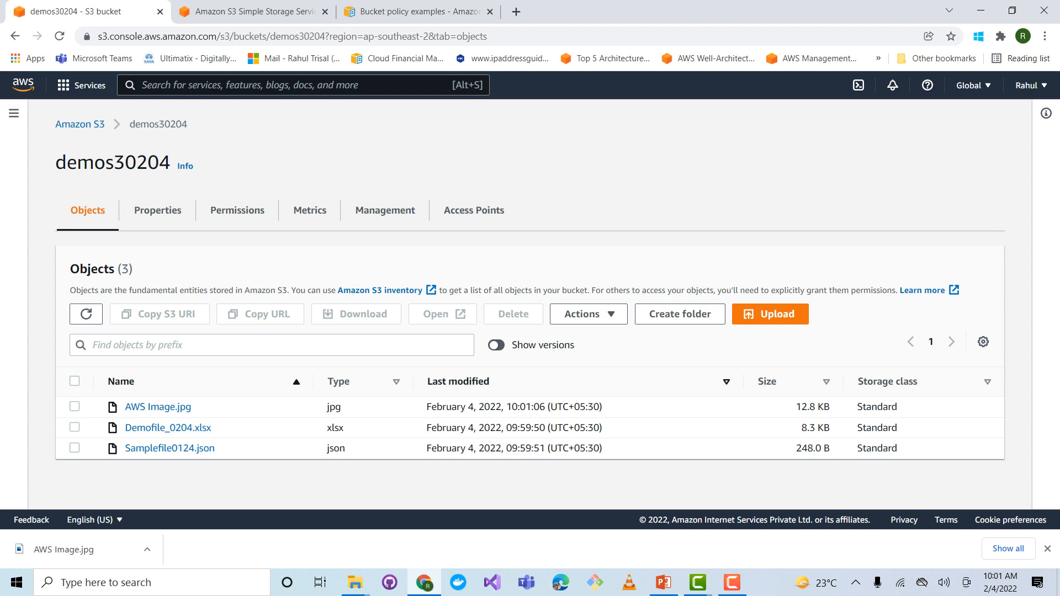
click(496, 345)
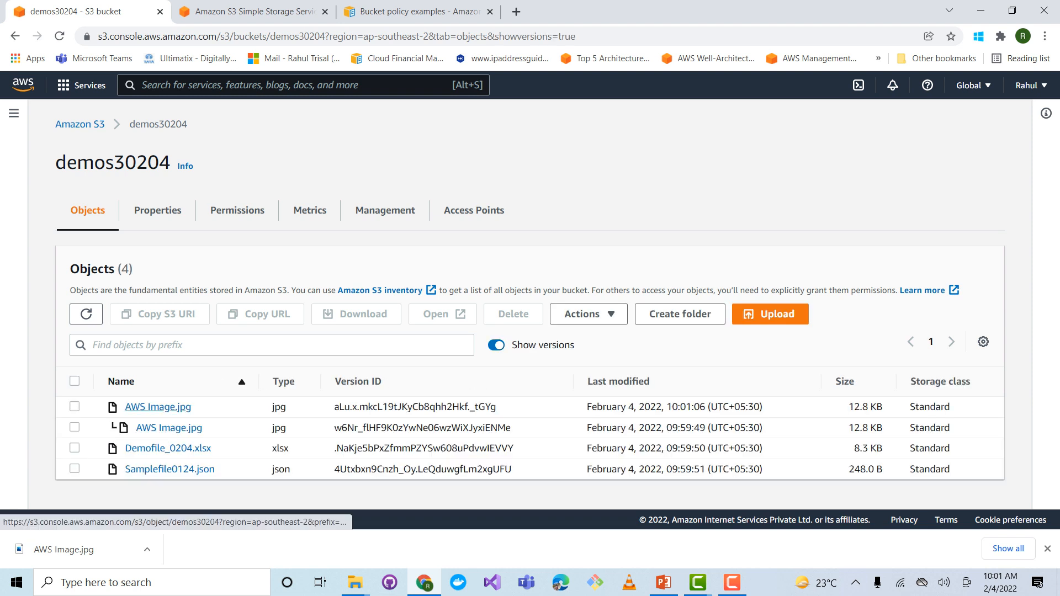
Review the bucket's versioning, tags, default encryption and Intelligent-Tiering Archive properties
click(157, 210)
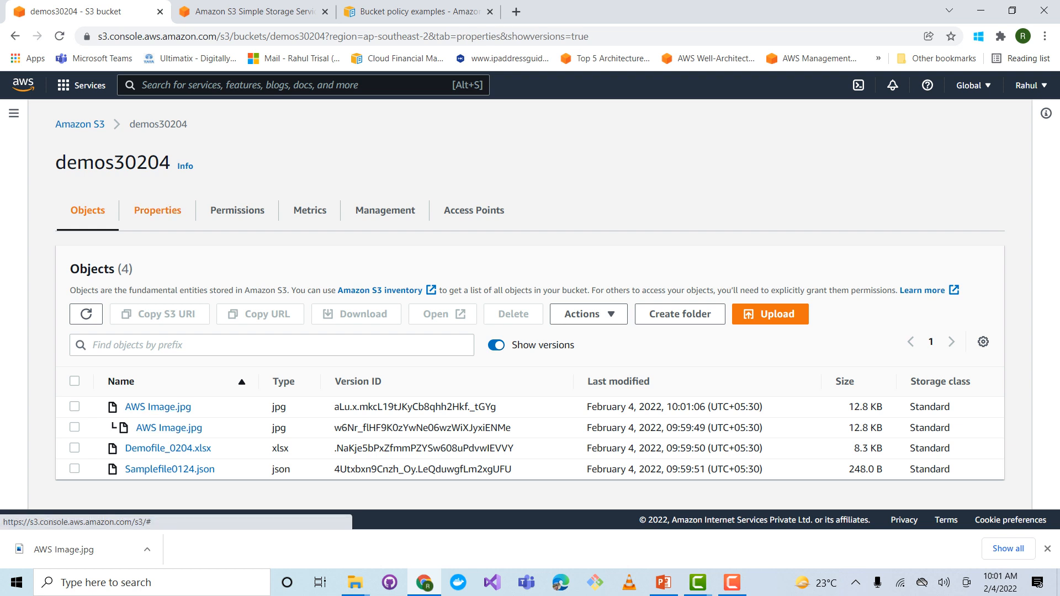
scroll(530, 309, down, 5)
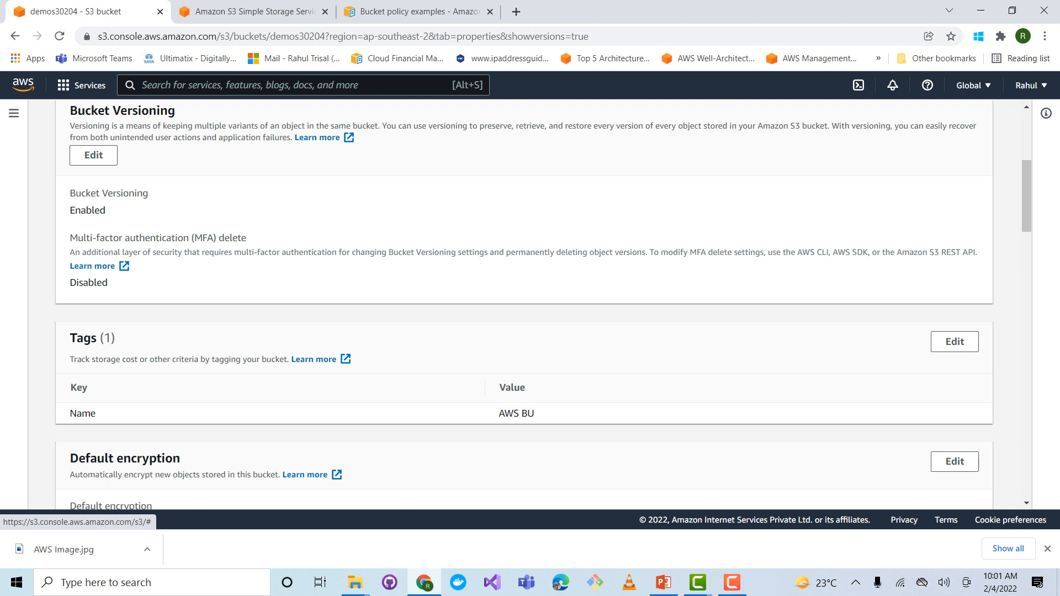
scroll(530, 304, down, 3)
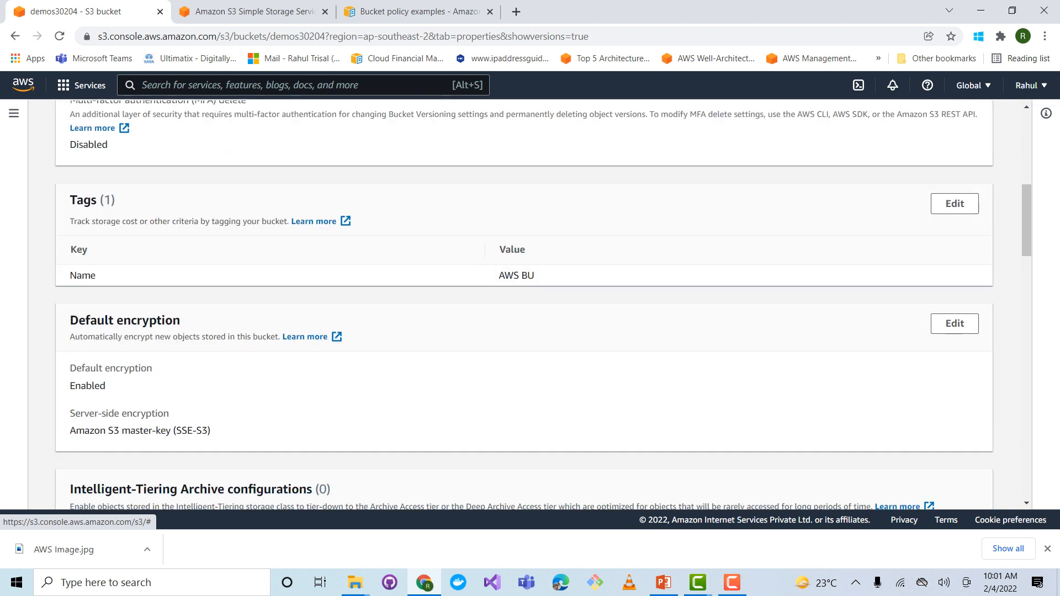
scroll(530, 303, down, 3)
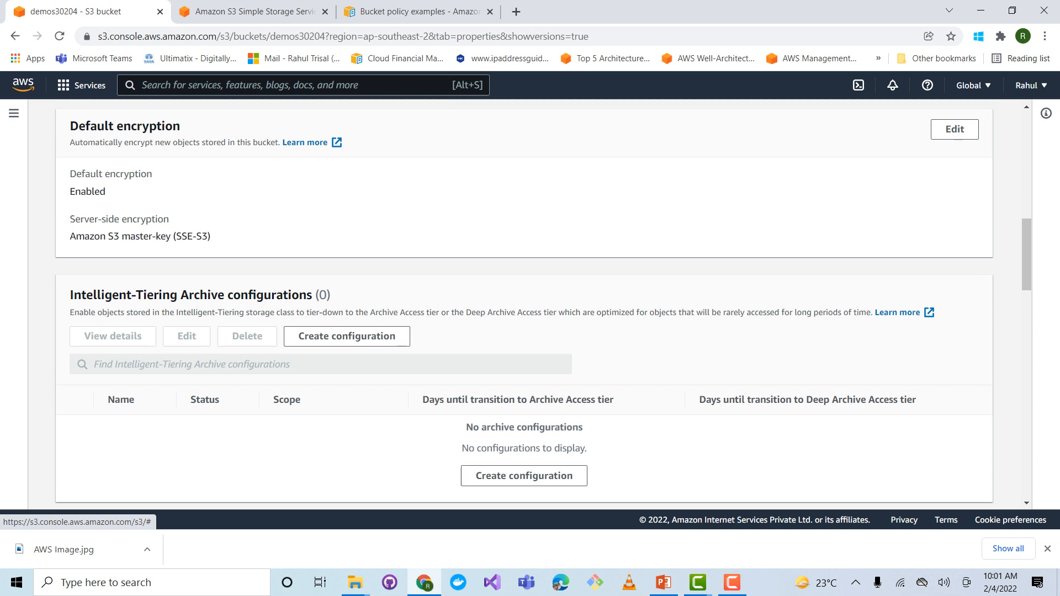
scroll(530, 304, up, 1)
scroll(530, 303, up, 1)
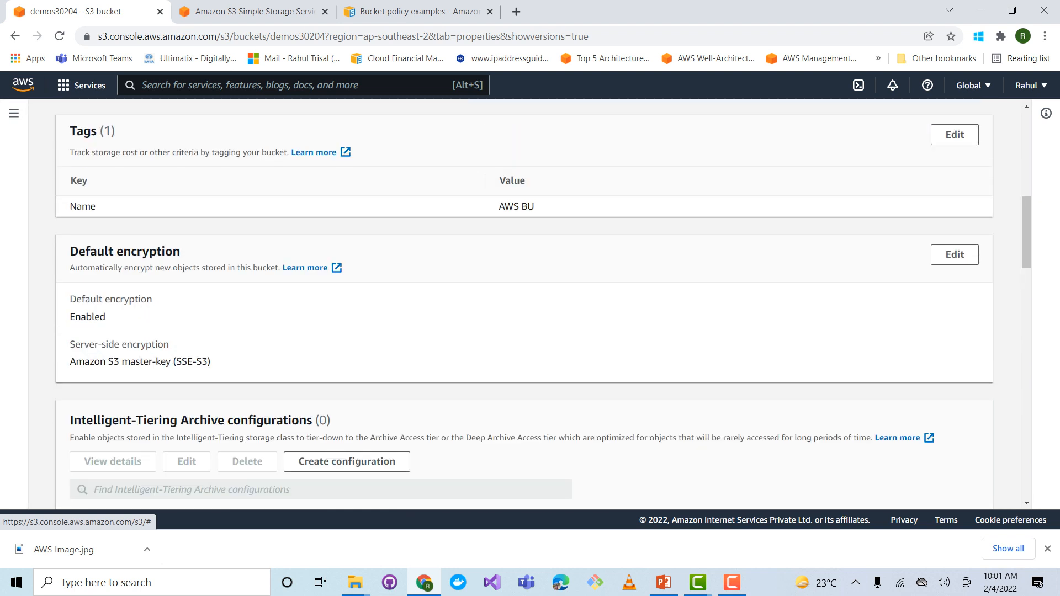
scroll(530, 304, up, 6)
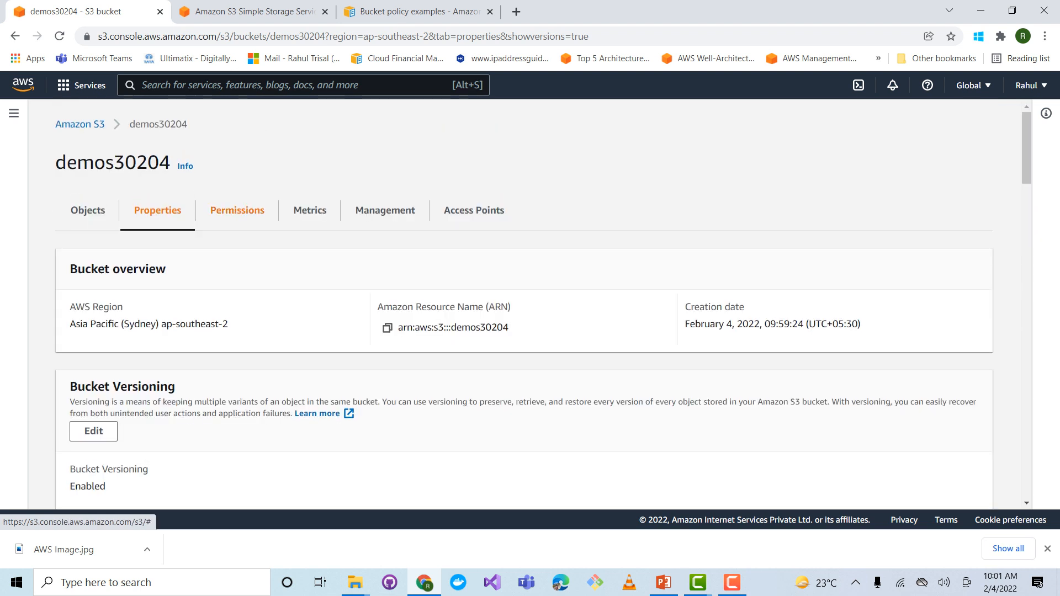
Review the bucket's permissions, covering the Block public access settings and the bucket policy section
click(237, 210)
scroll(238, 210, down, 2)
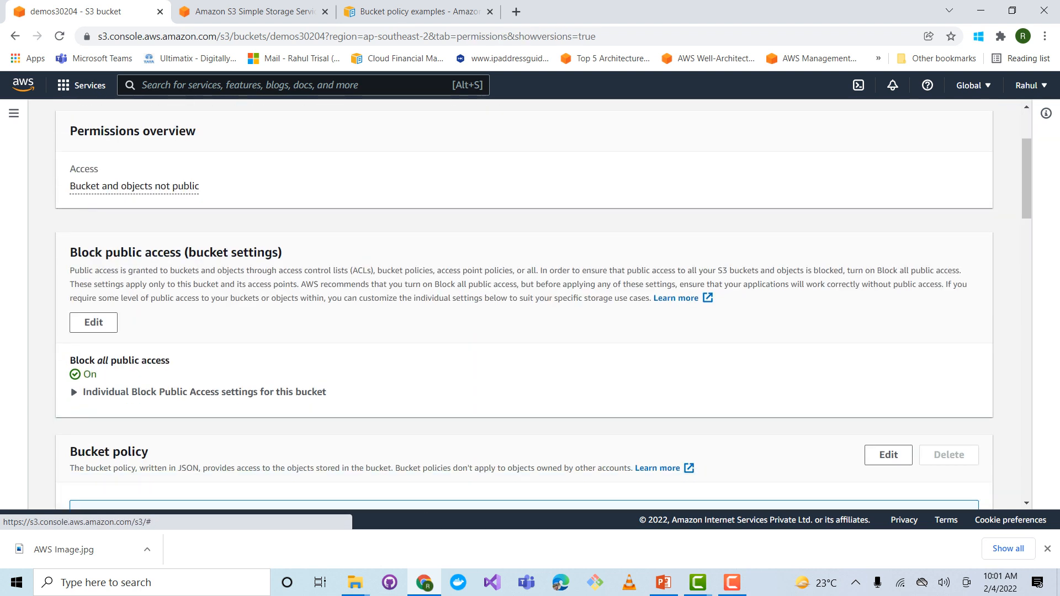
scroll(530, 304, down, 2)
scroll(530, 304, up, 1)
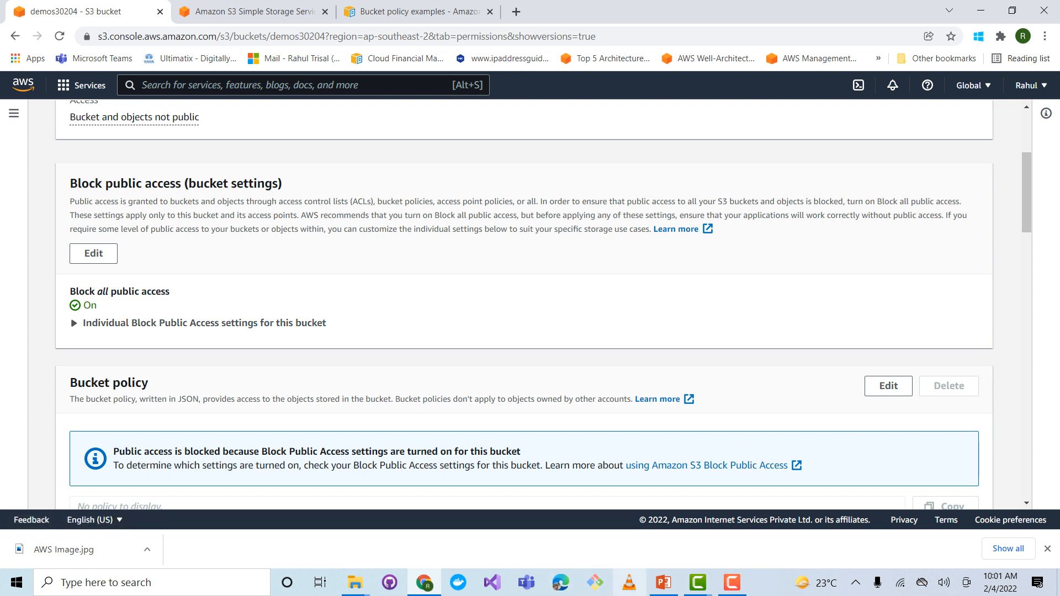
Switch to PowerPoint, highlight Block public access on the S3 Features slide, and switch back to the S3 console
click(664, 582)
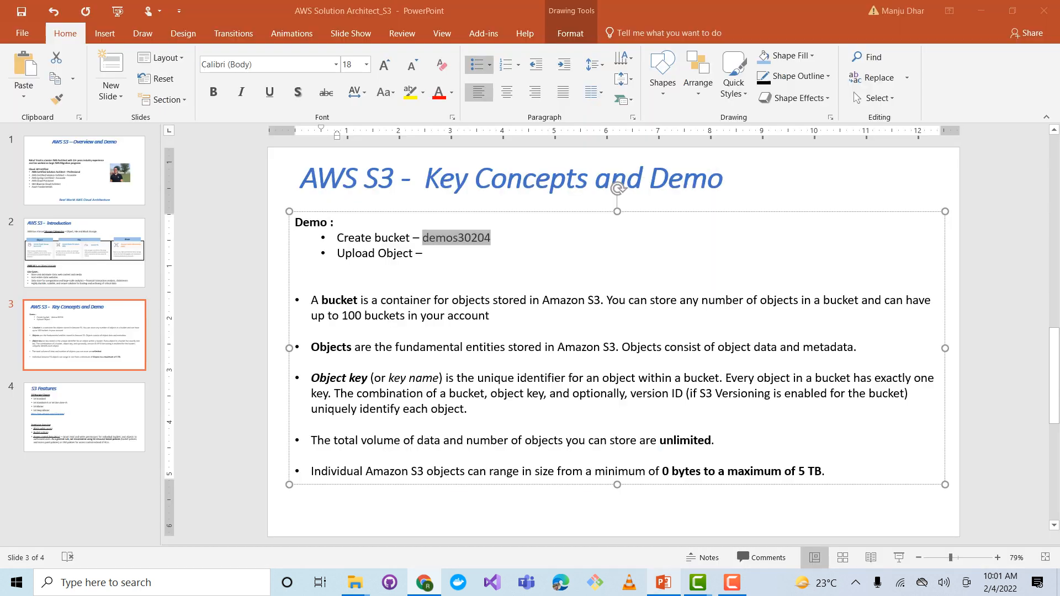
click(84, 417)
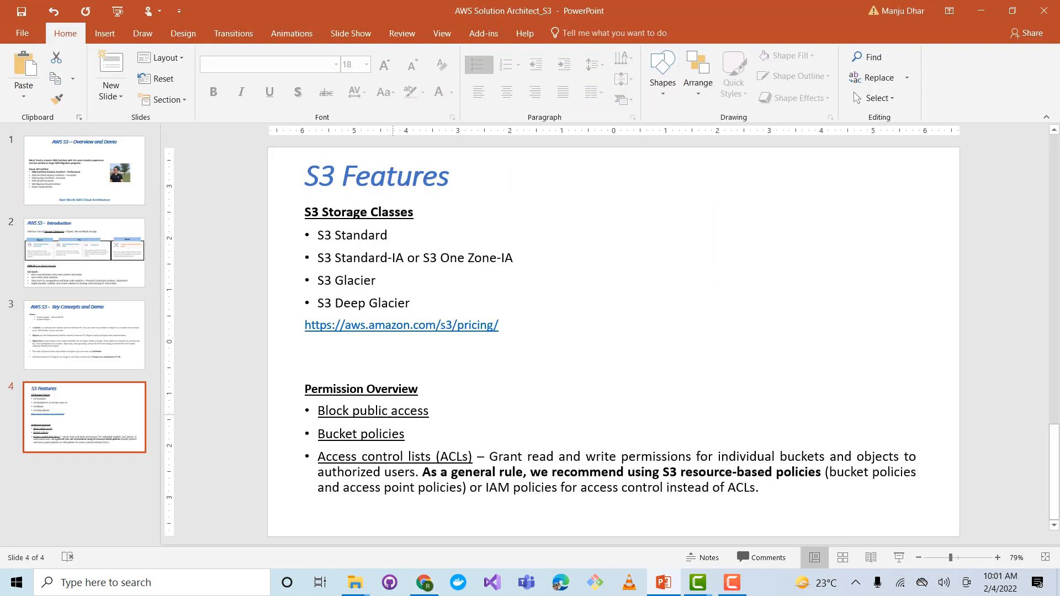
drag(319, 410, 431, 412)
key(alt+Tab)
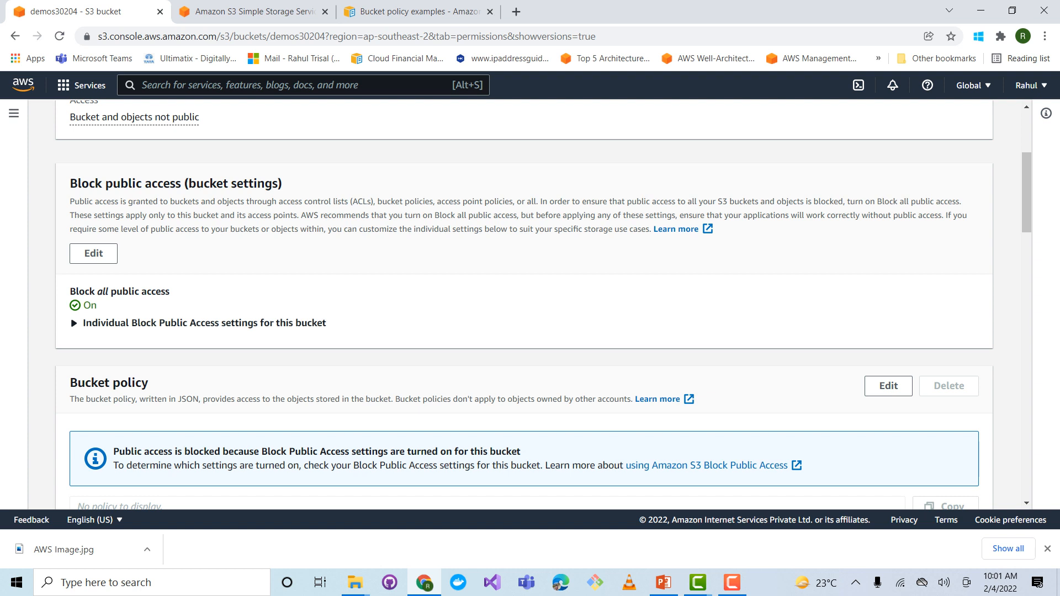
Expand the individual Block public access settings, open them for editing, and toggle Block all public access off and on again
click(237, 323)
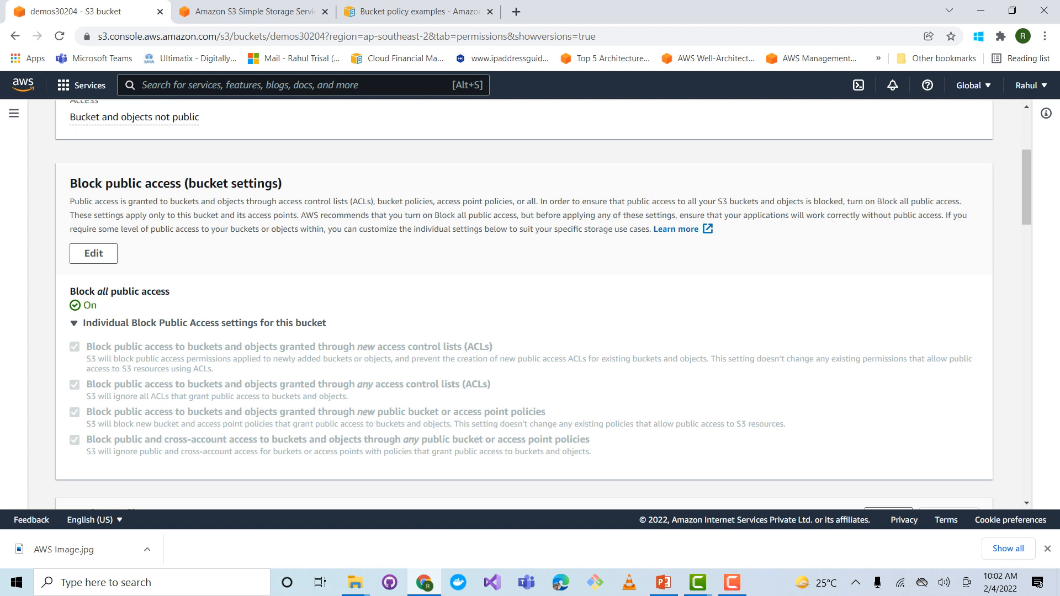
click(93, 253)
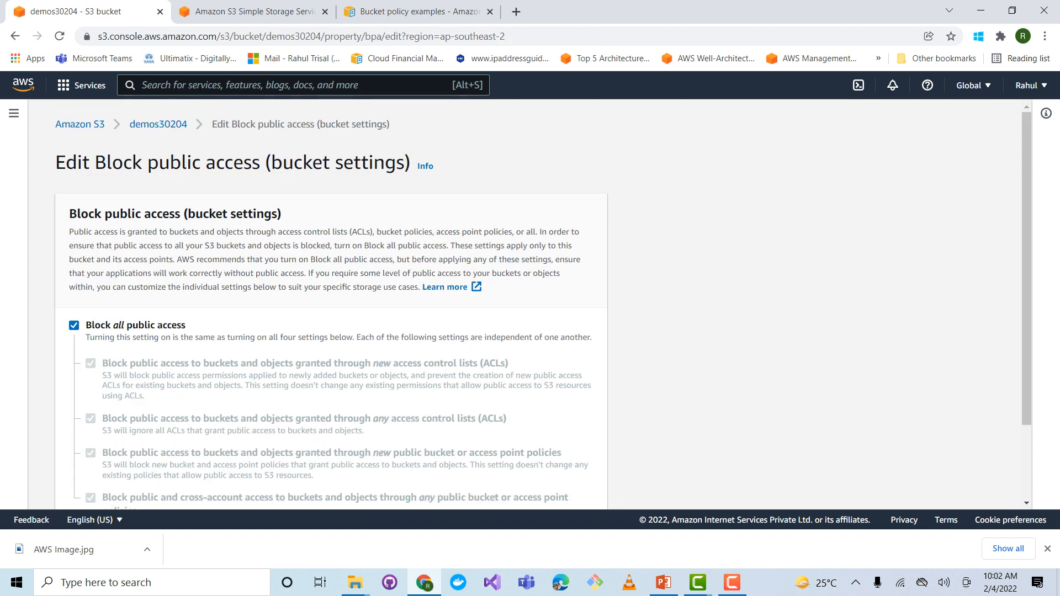
click(74, 326)
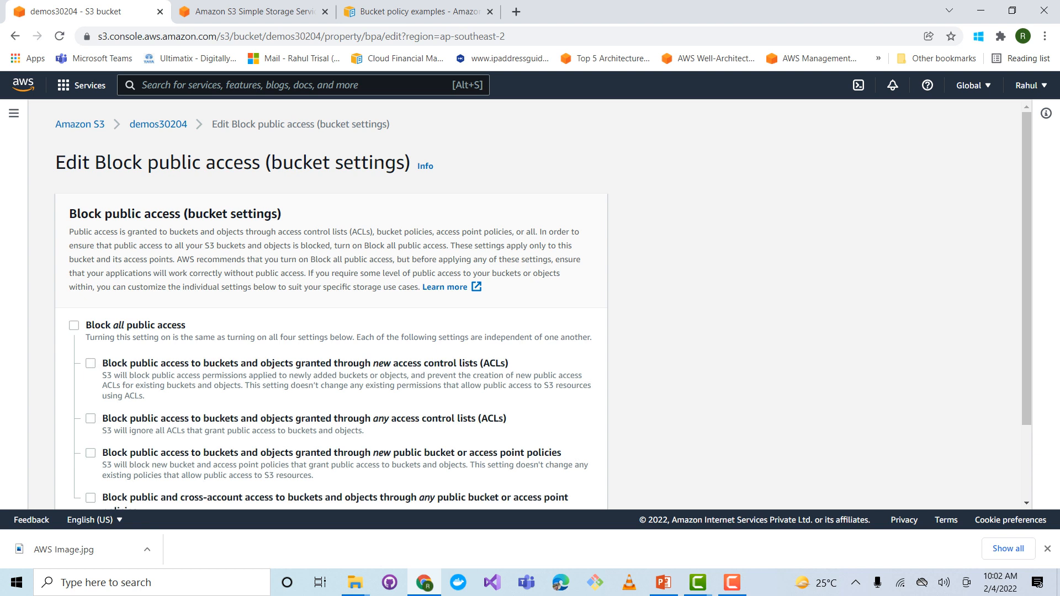
click(74, 325)
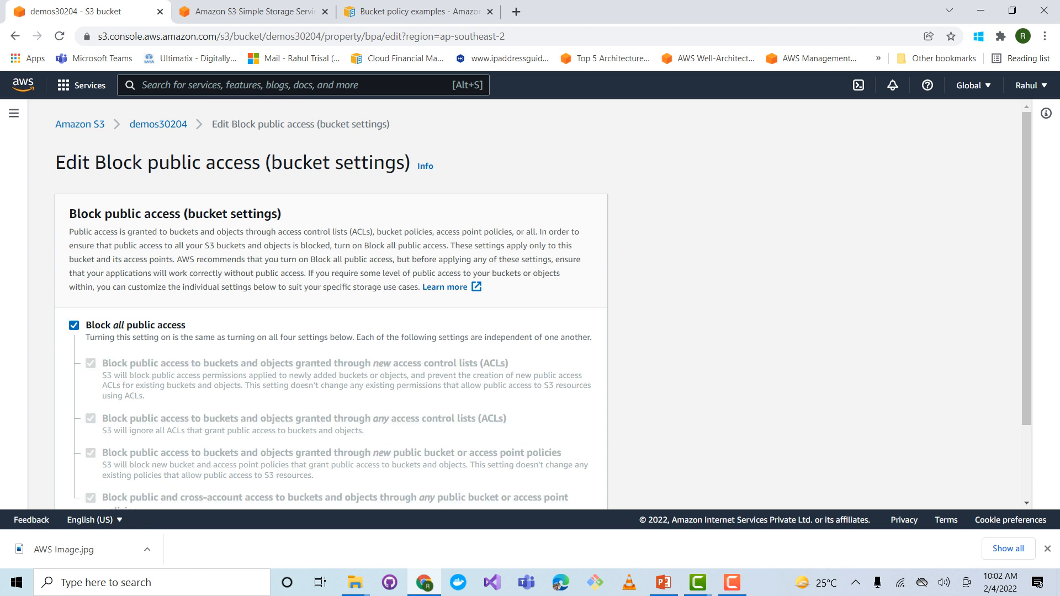
Switch to PowerPoint, highlight Bucket policies on the S3 Features slide, and switch back to the S3 console
key(alt+Tab)
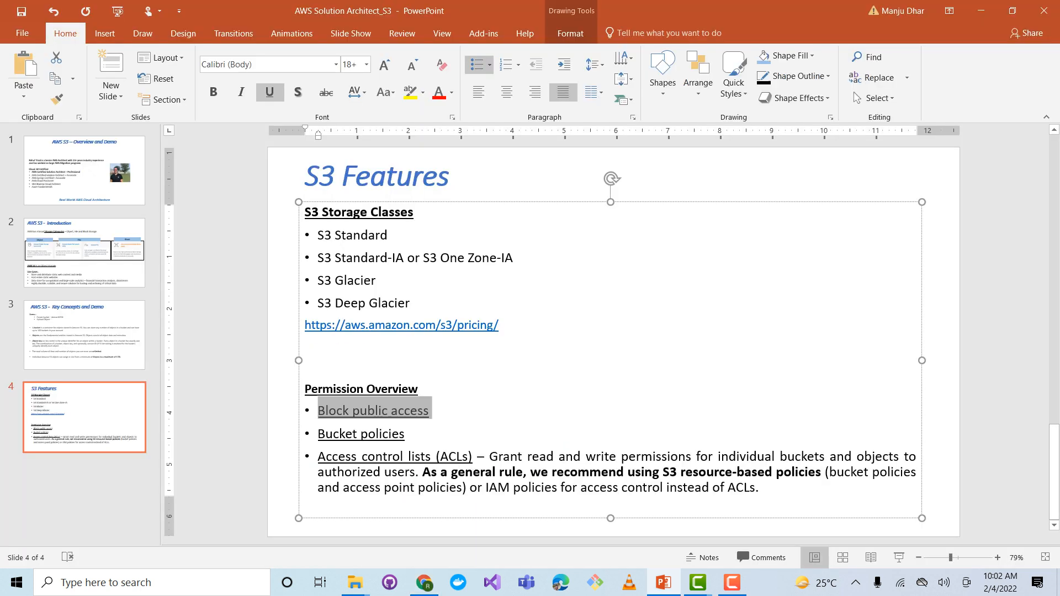
drag(411, 435, 318, 435)
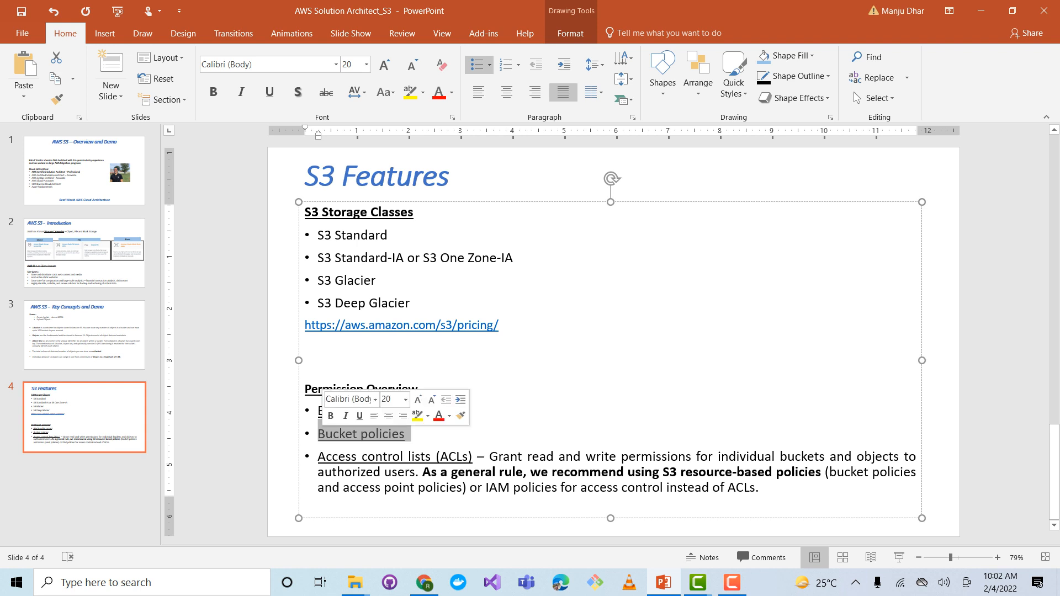
key(alt+Tab)
Review the individual Block public access options and cancel editing without saving
scroll(331, 304, down, 1)
scroll(332, 304, up, 2)
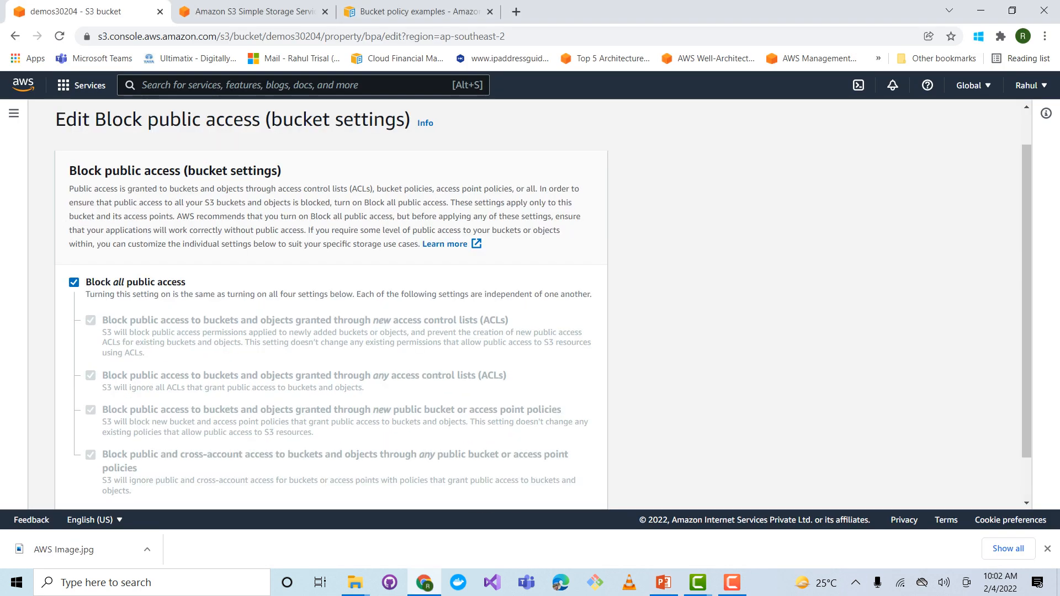
scroll(332, 303, down, 2)
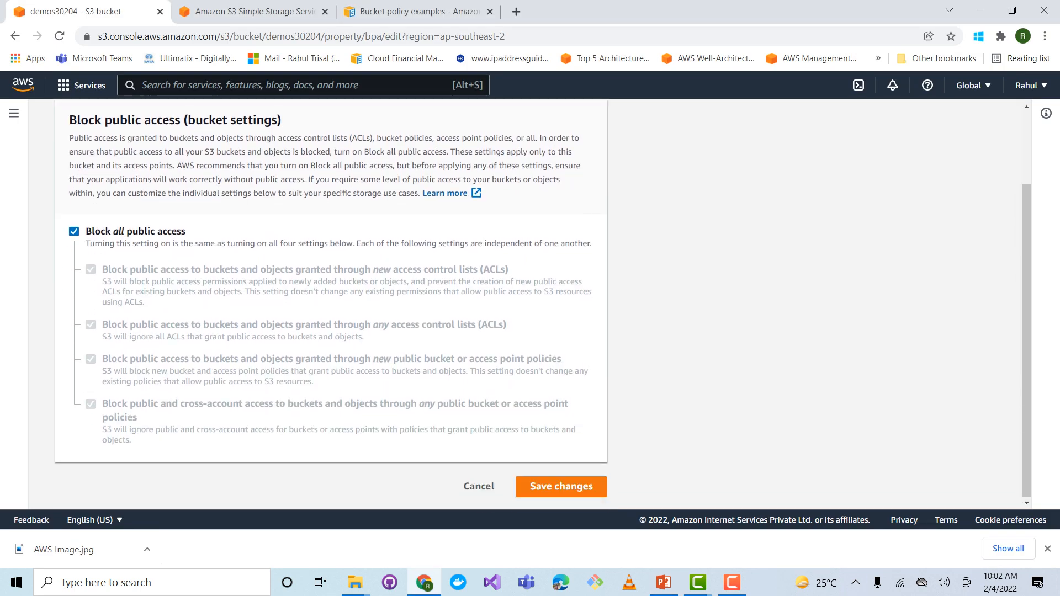
click(478, 486)
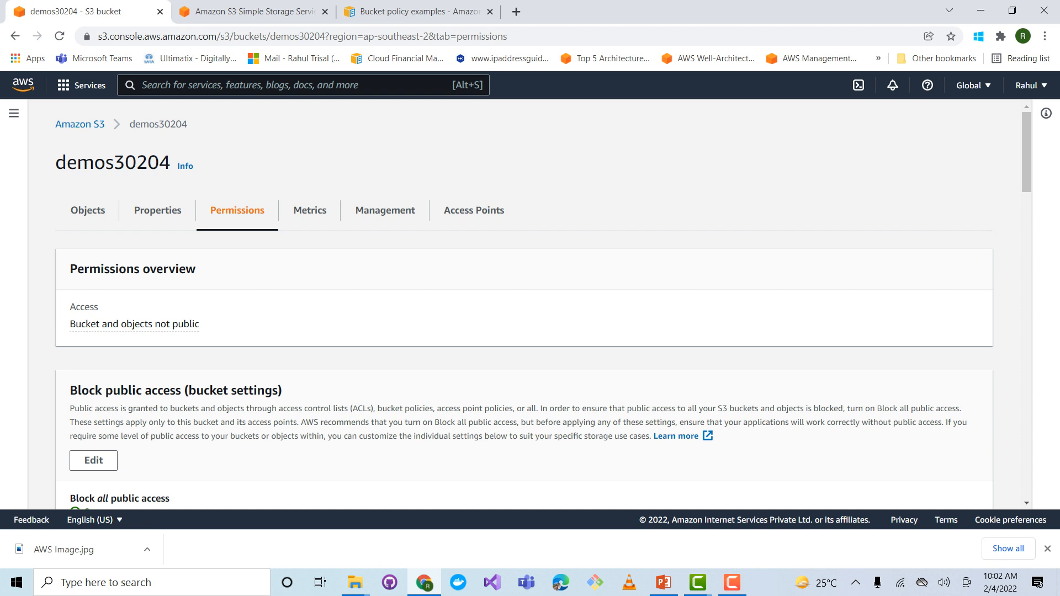
Open the bucket policy of demos30204 for editing and bring up the AWS policy examples documentation
scroll(525, 304, down, 10)
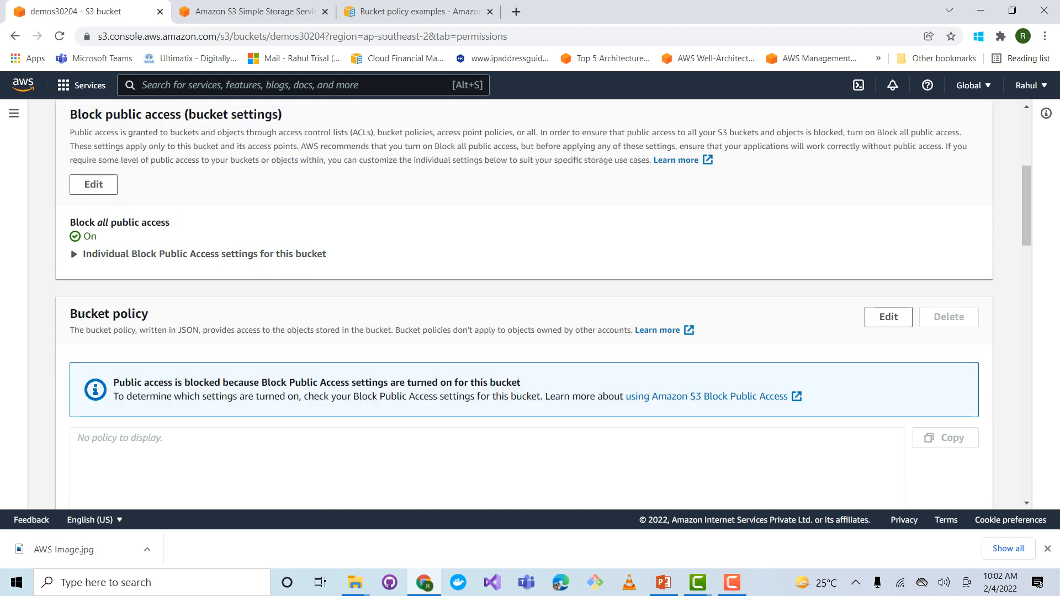
scroll(524, 304, up, 4)
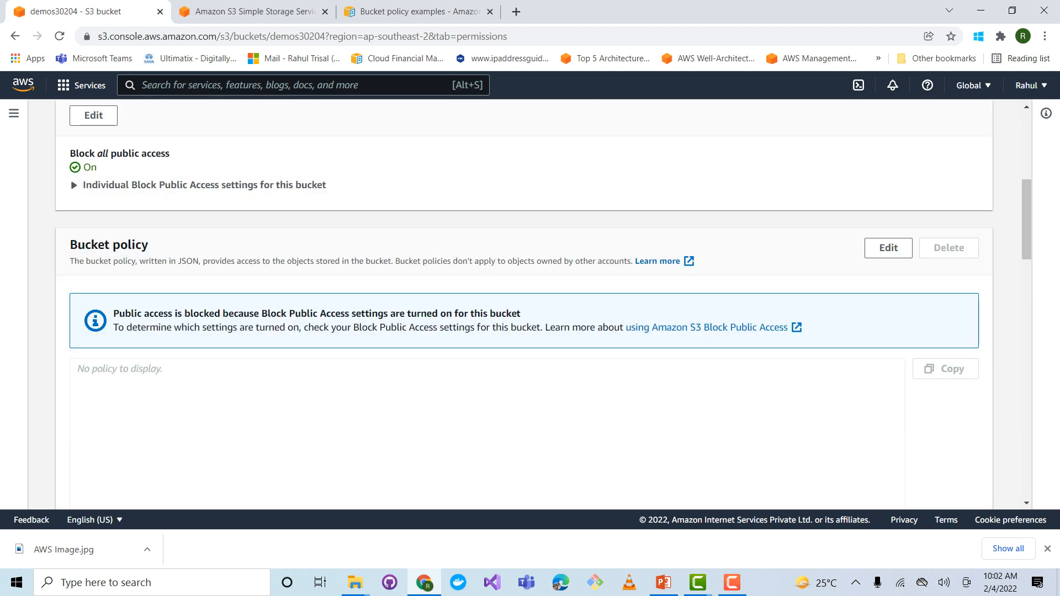
click(888, 247)
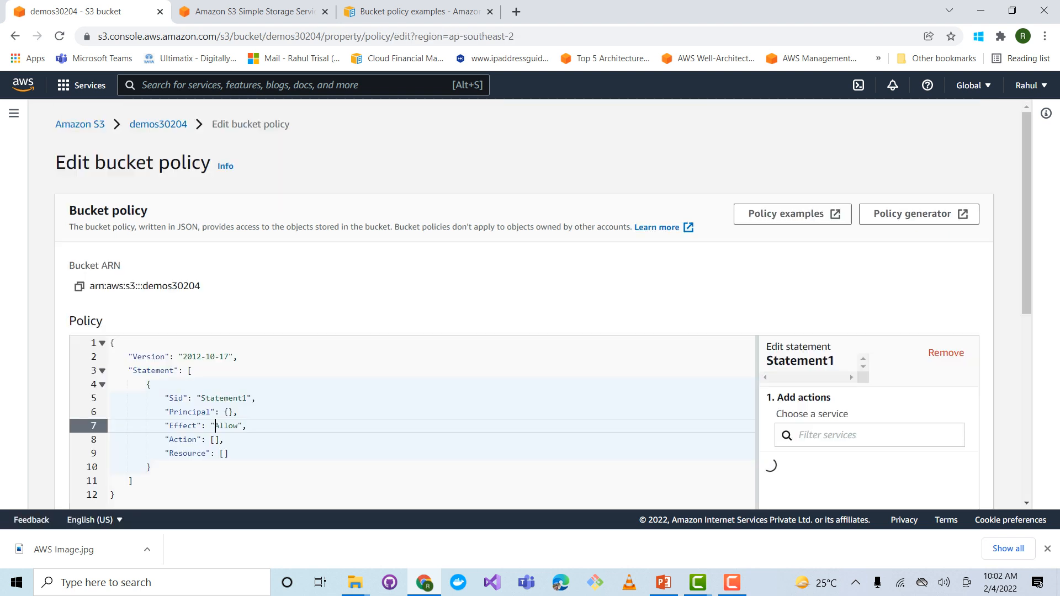
click(792, 214)
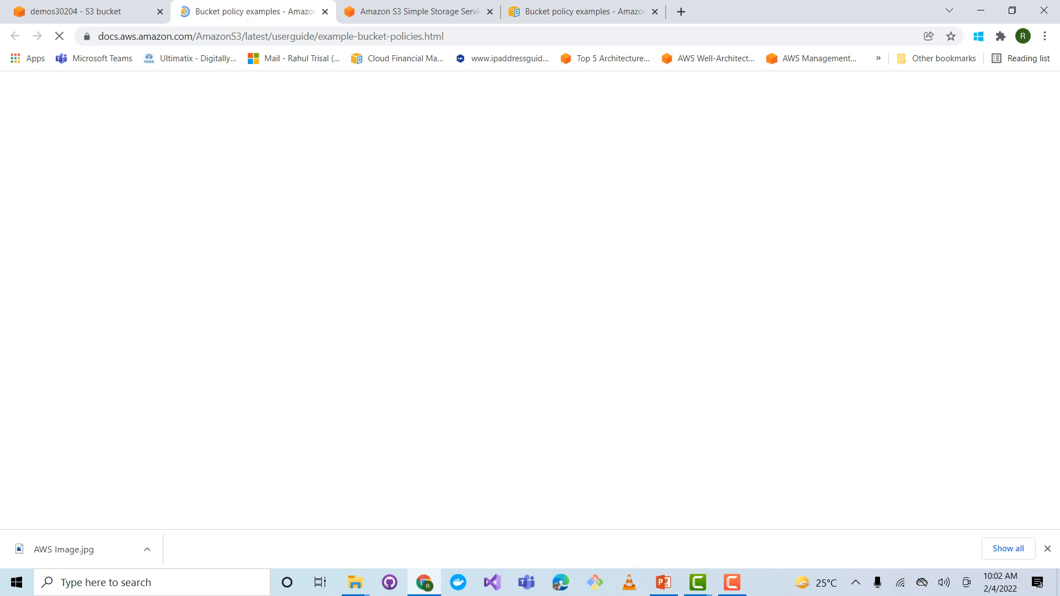
Examine the PublicRead example policy, highlighting its Sid, Effect and Principal, the allowed s3 actions and the resource's bucket name
scroll(608, 333, down, 20)
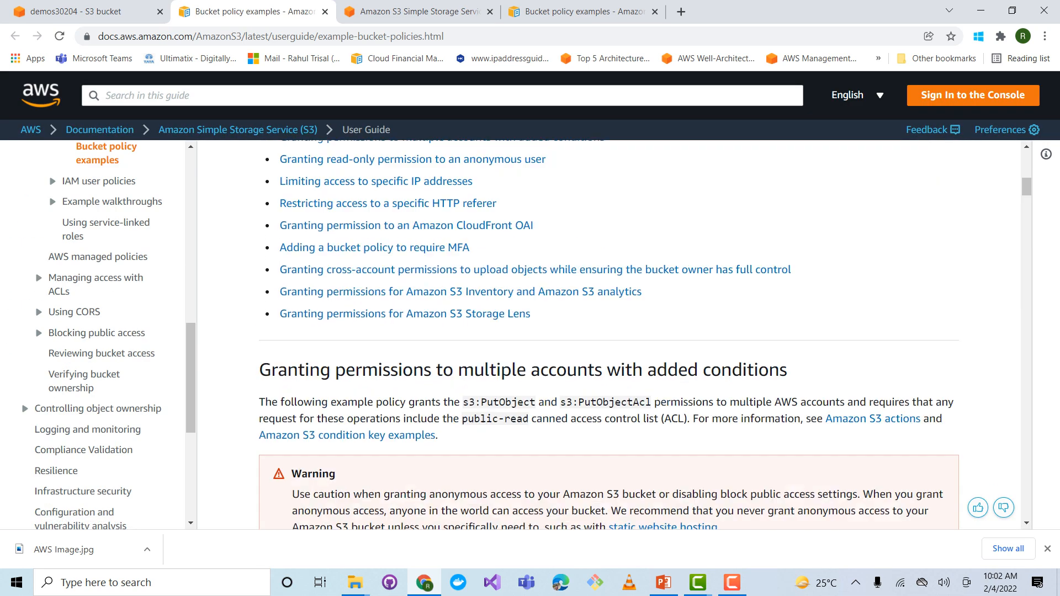
scroll(609, 333, down, 5)
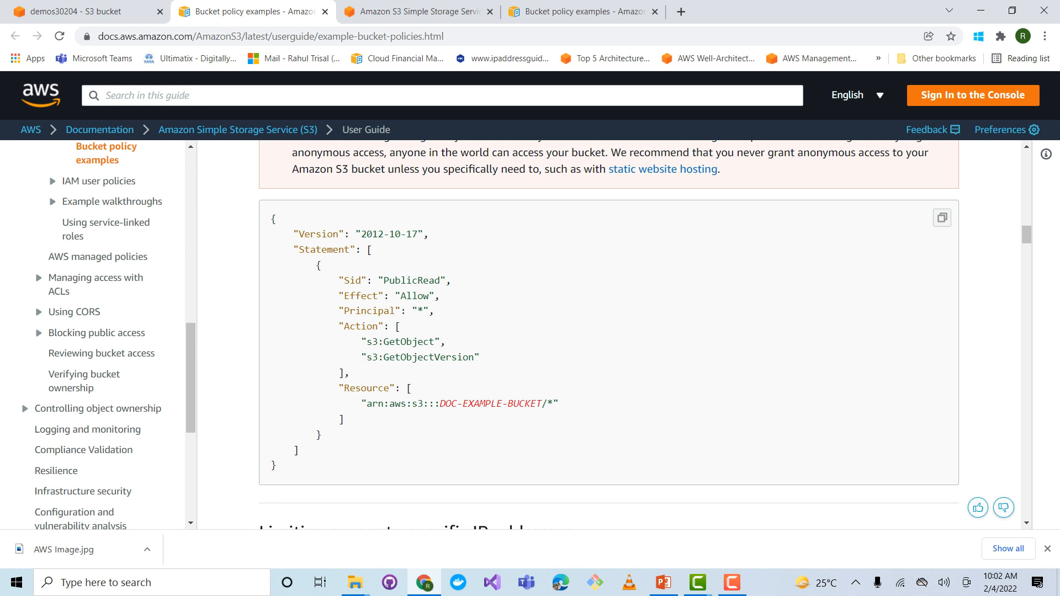
drag(389, 280, 423, 311)
drag(378, 342, 456, 357)
drag(456, 403, 537, 403)
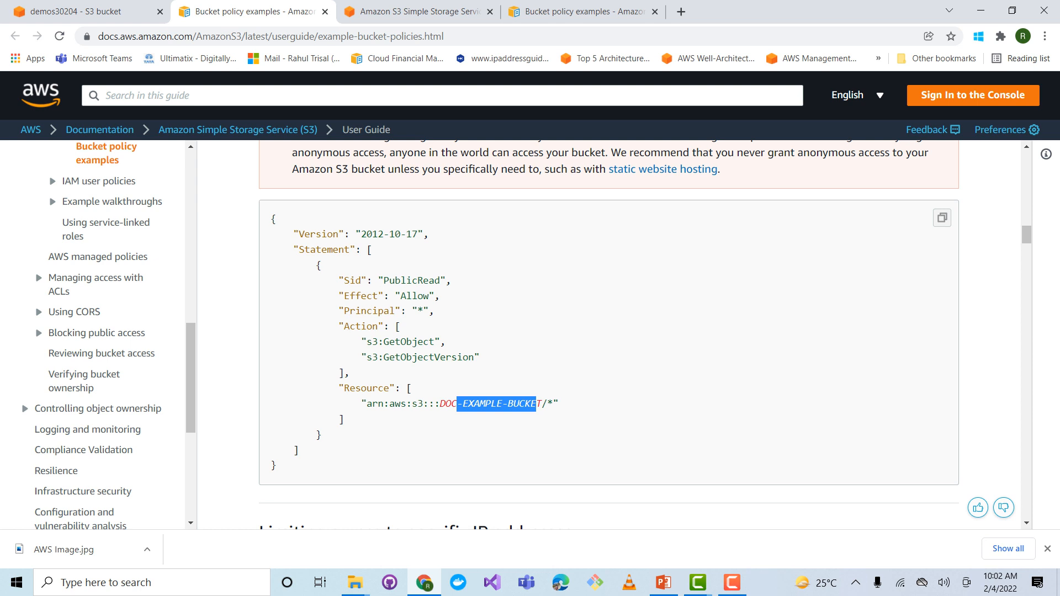
Return to the S3 console, cancel the bucket policy edit, and review the bucket's Object Ownership and access control list sections
click(75, 11)
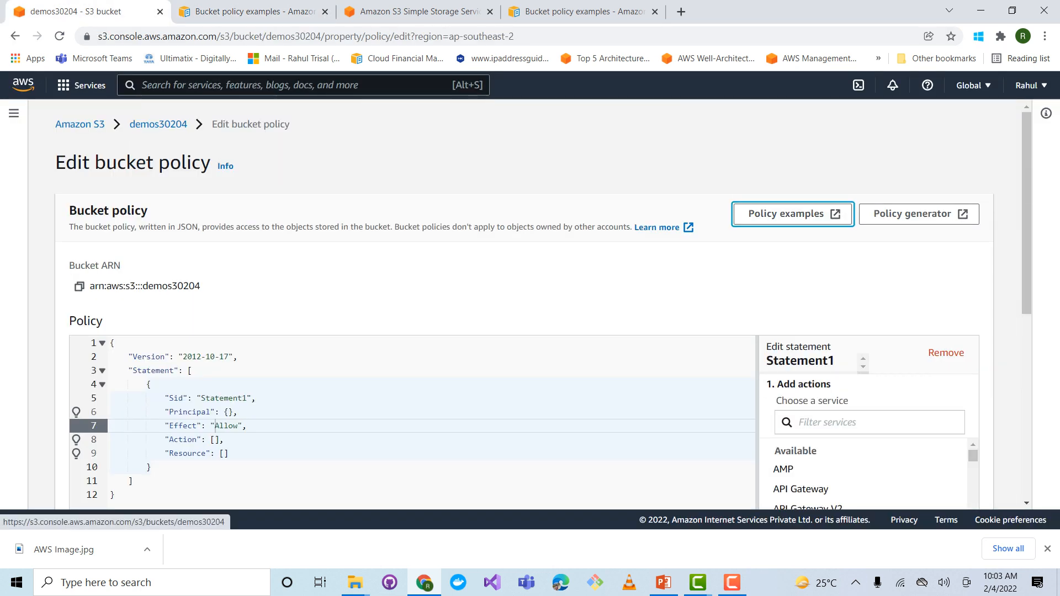
scroll(530, 304, down, 5)
scroll(530, 303, down, 2)
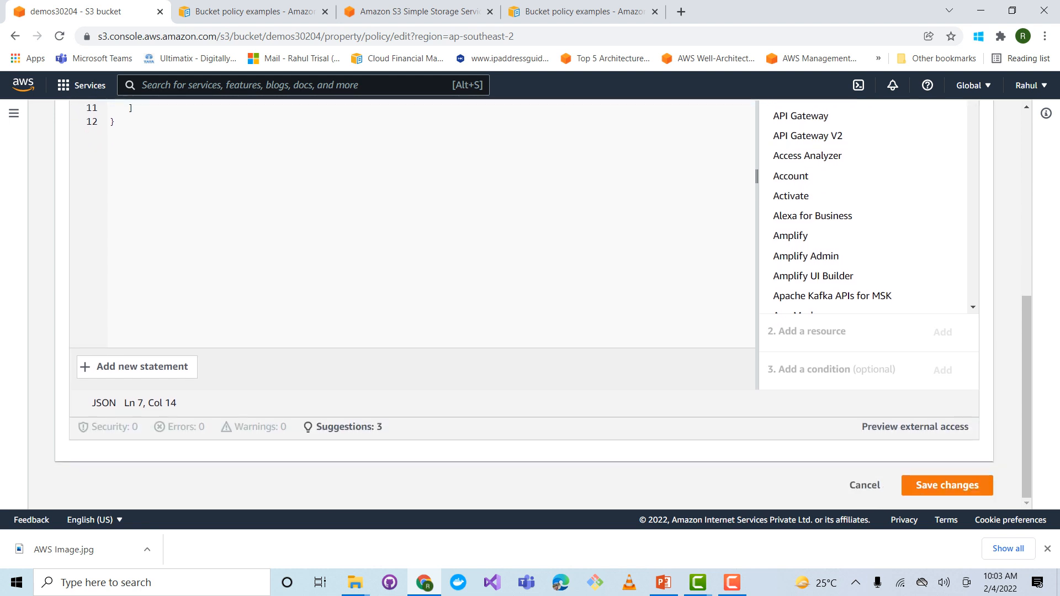
click(864, 485)
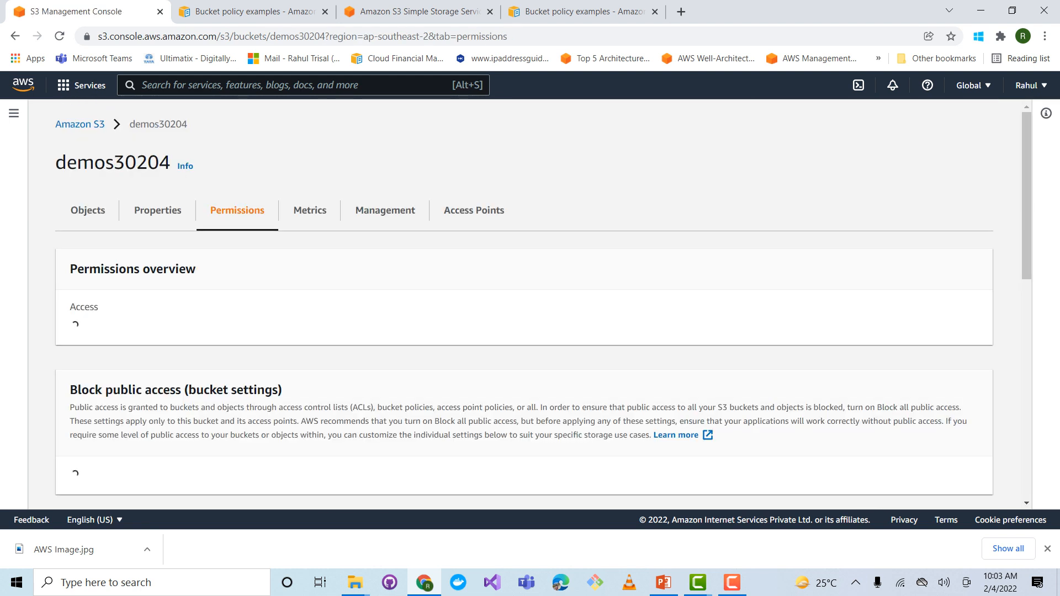
scroll(530, 304, down, 4)
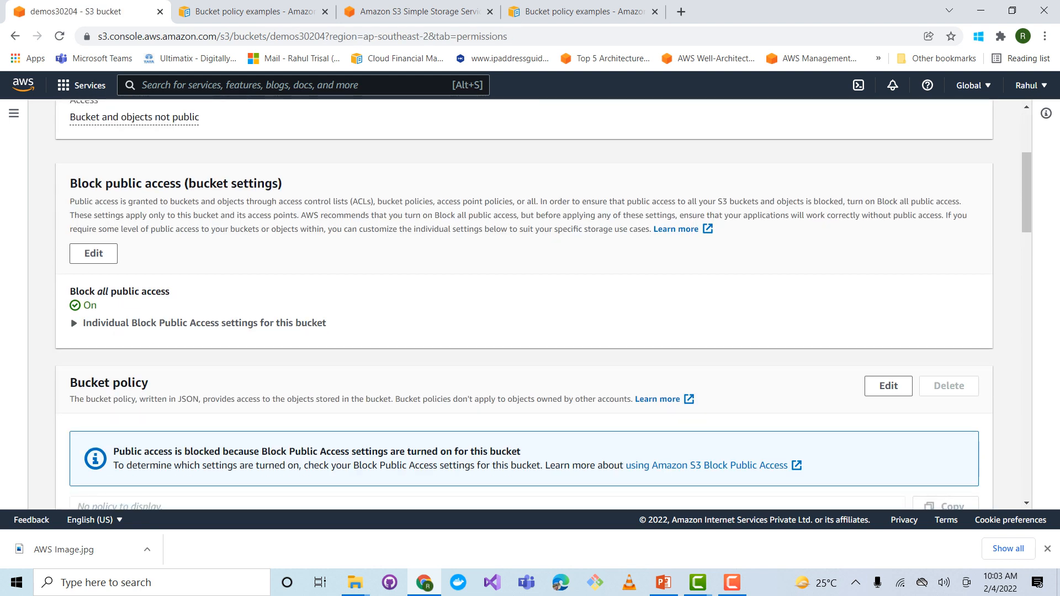
scroll(530, 304, down, 12)
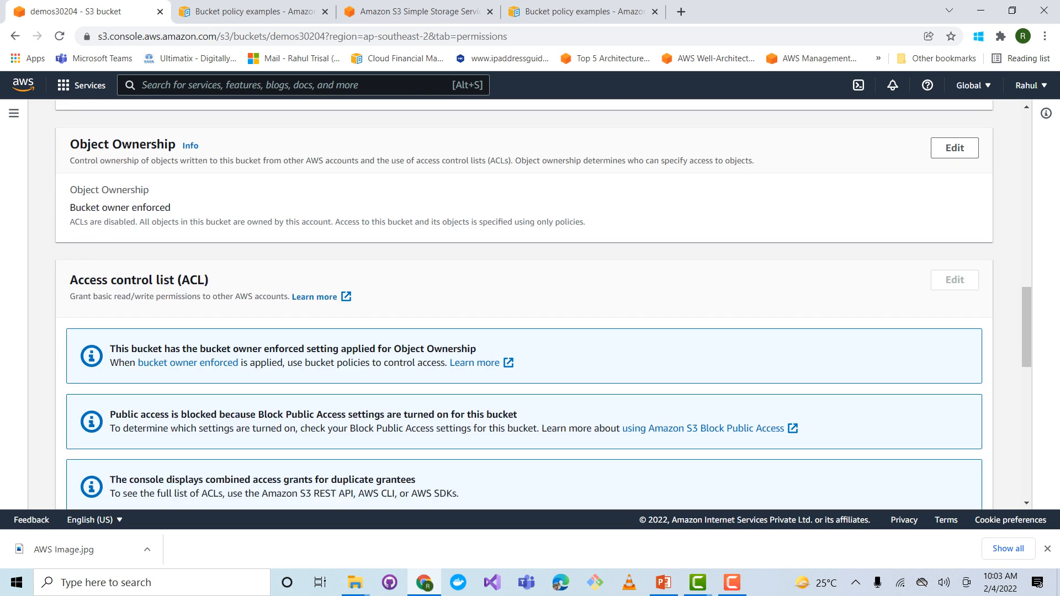
Switch to PowerPoint, highlight the resource-based policies recommendation and the three permission options on the S3 Features slide, and switch back to the S3 console
key(alt+Tab)
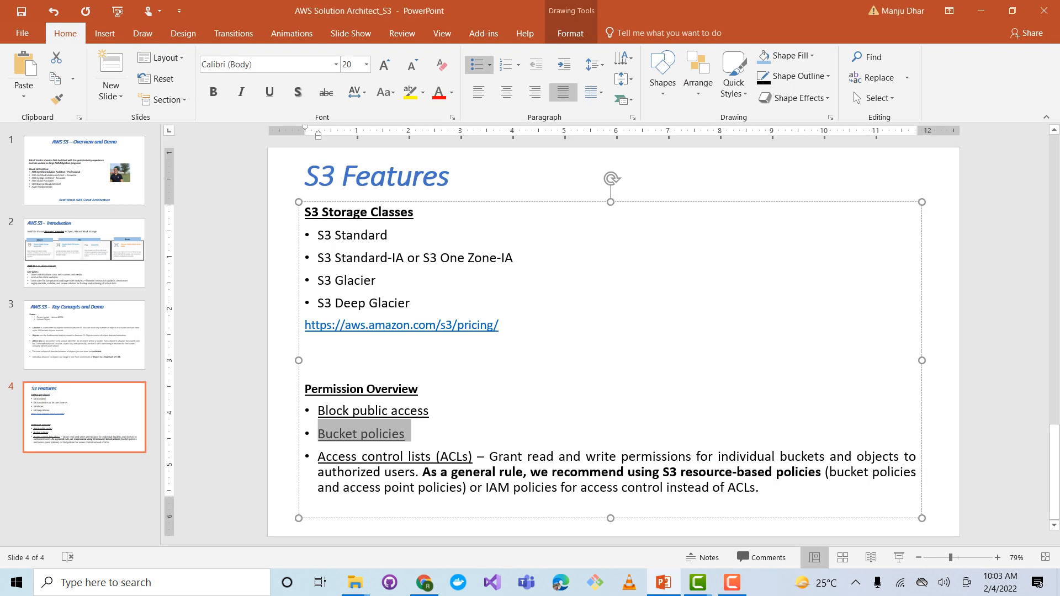
drag(423, 472, 823, 472)
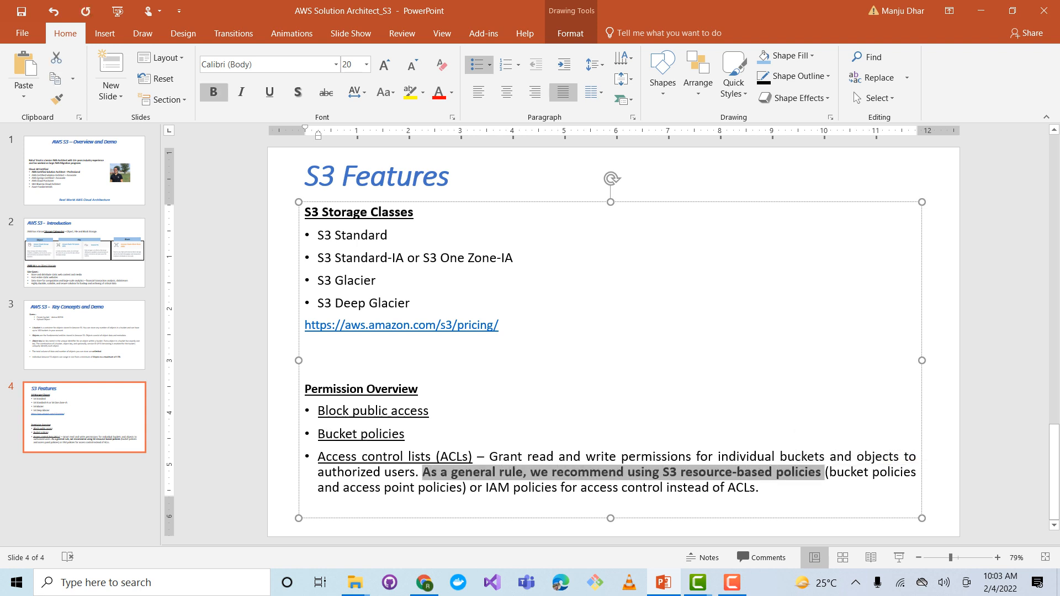
drag(317, 411, 469, 457)
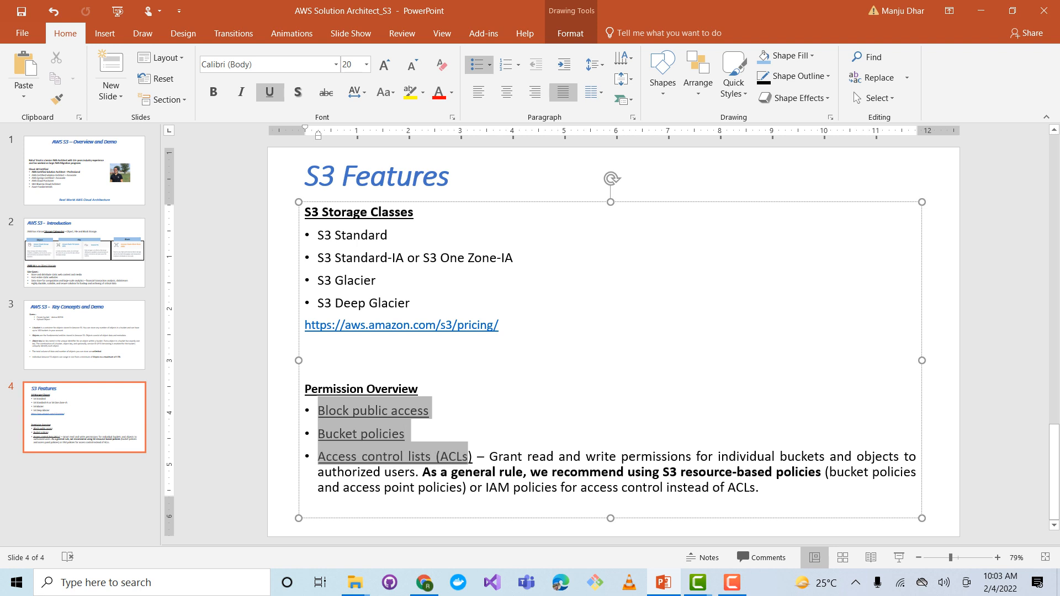
click(994, 351)
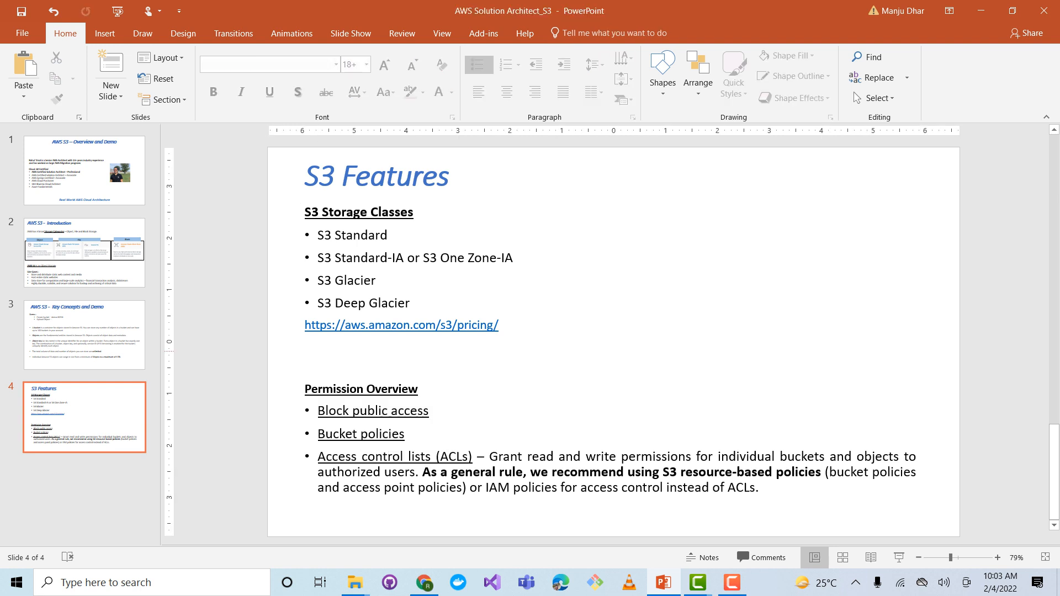
key(alt+Tab)
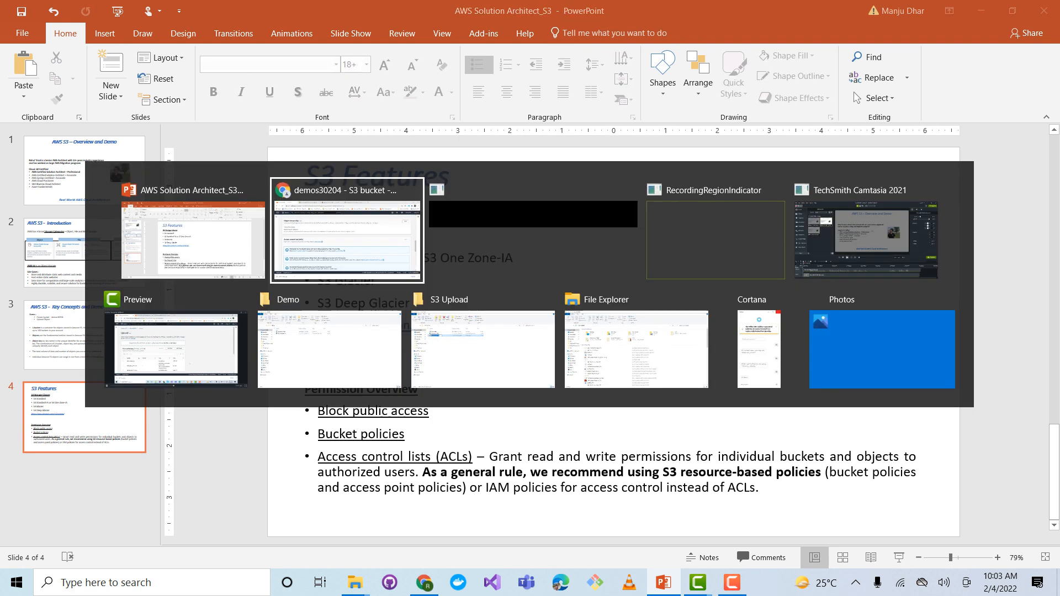
Review the bucket's access control list grantees and the Cross-origin resource sharing (CORS) section
scroll(524, 304, down, 6)
scroll(524, 304, down, 7)
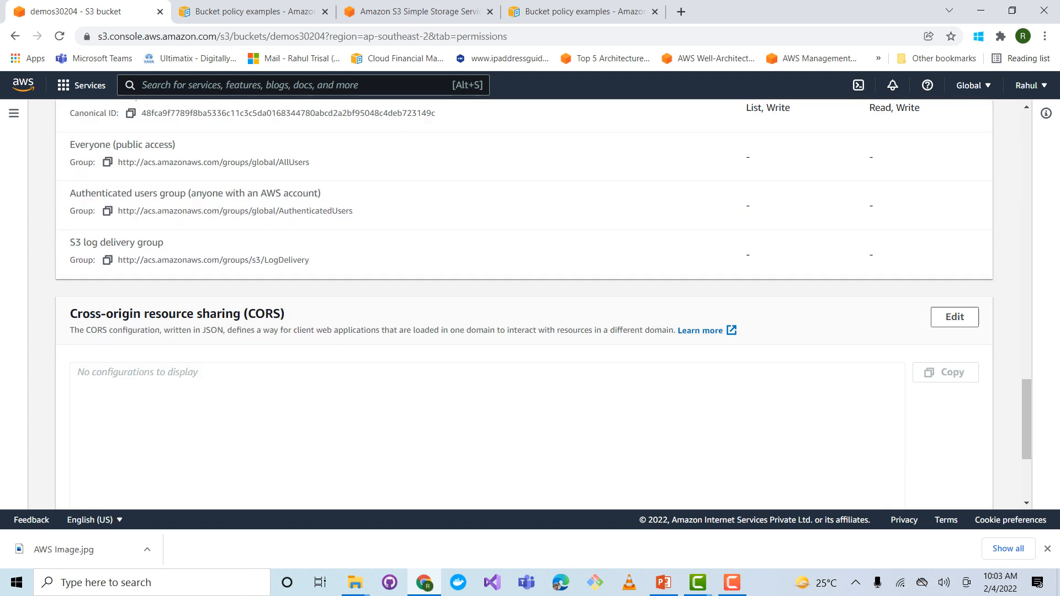
scroll(524, 304, up, 12)
scroll(524, 304, up, 7)
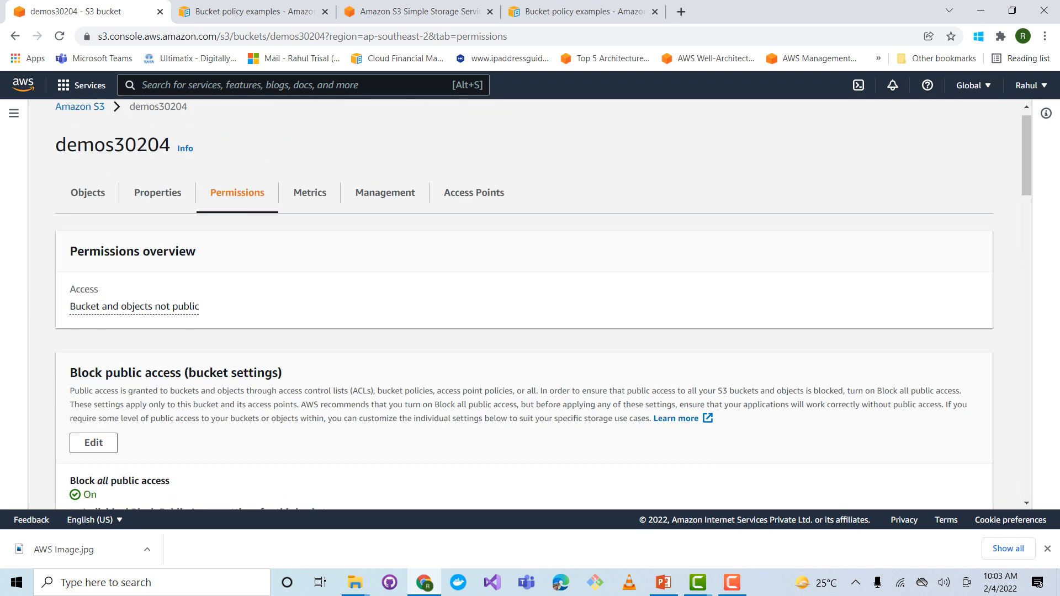
Review the bucket's metrics, highlighting the Total bucket size and Total number of objects charts
click(309, 210)
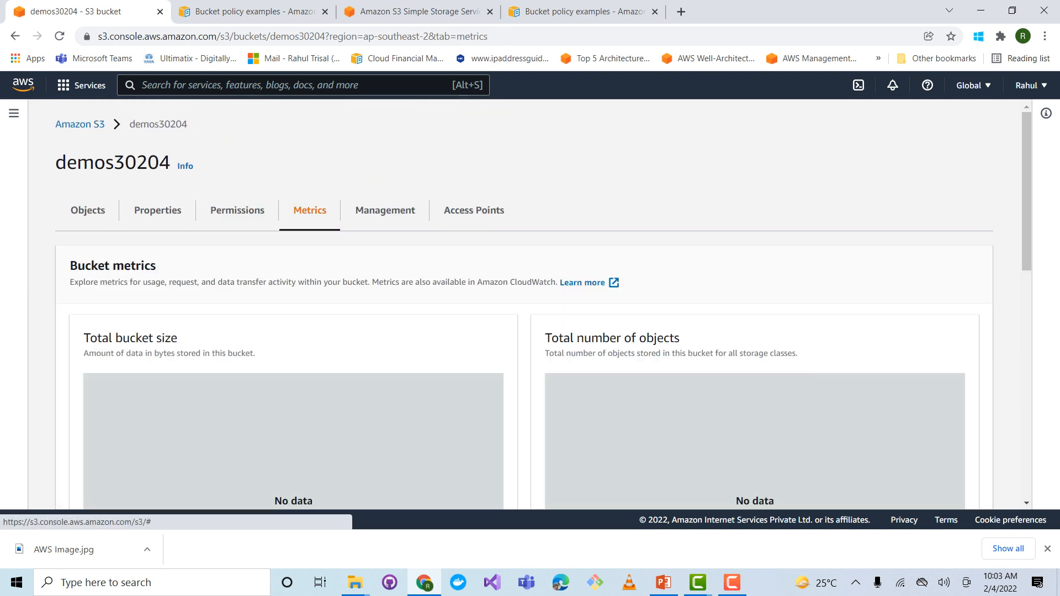
scroll(524, 303, down, 3)
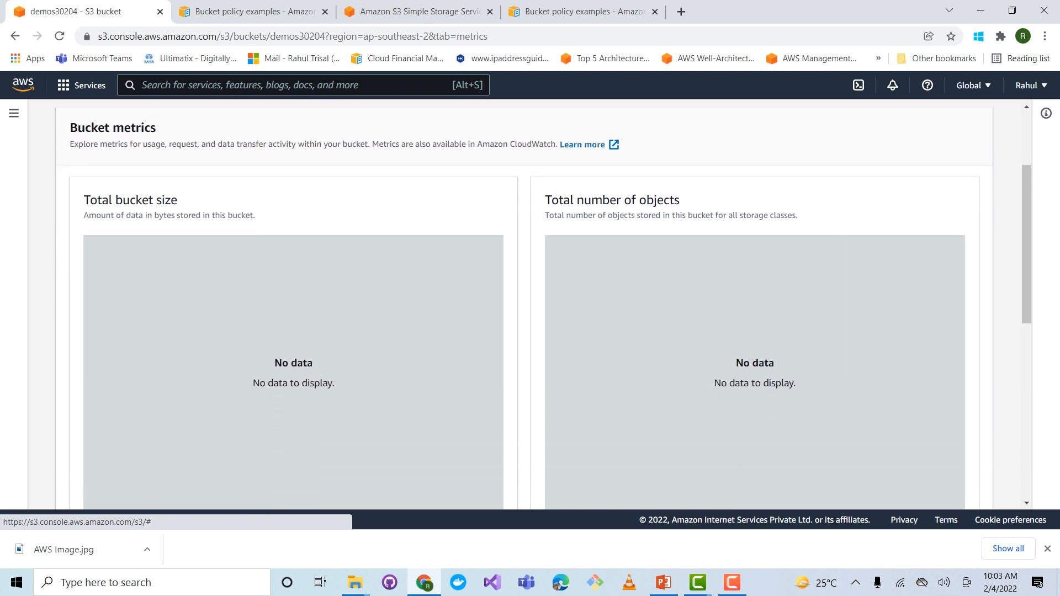
drag(98, 200, 177, 200)
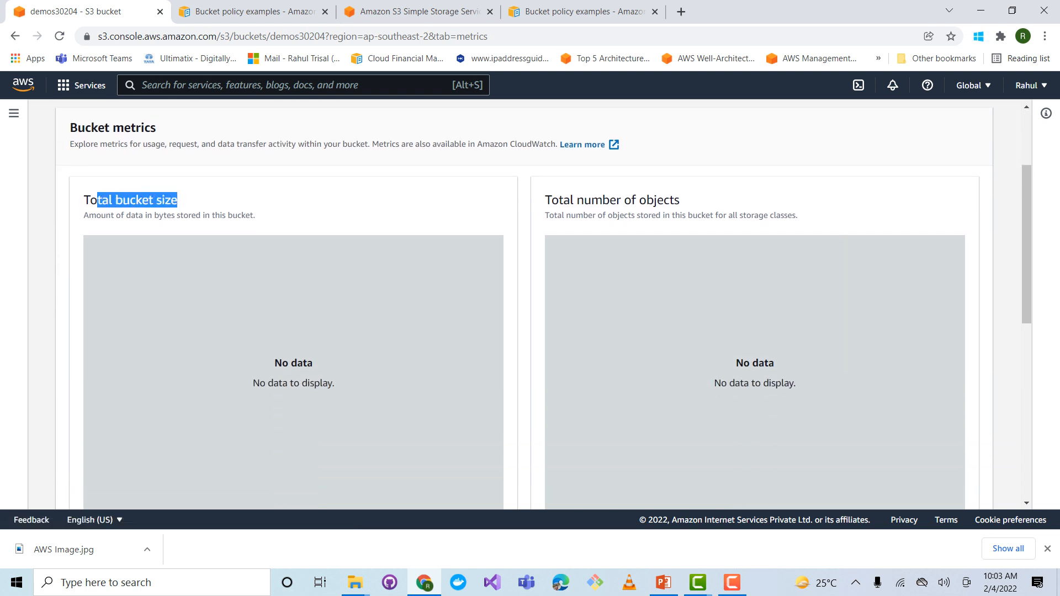
scroll(524, 304, down, 2)
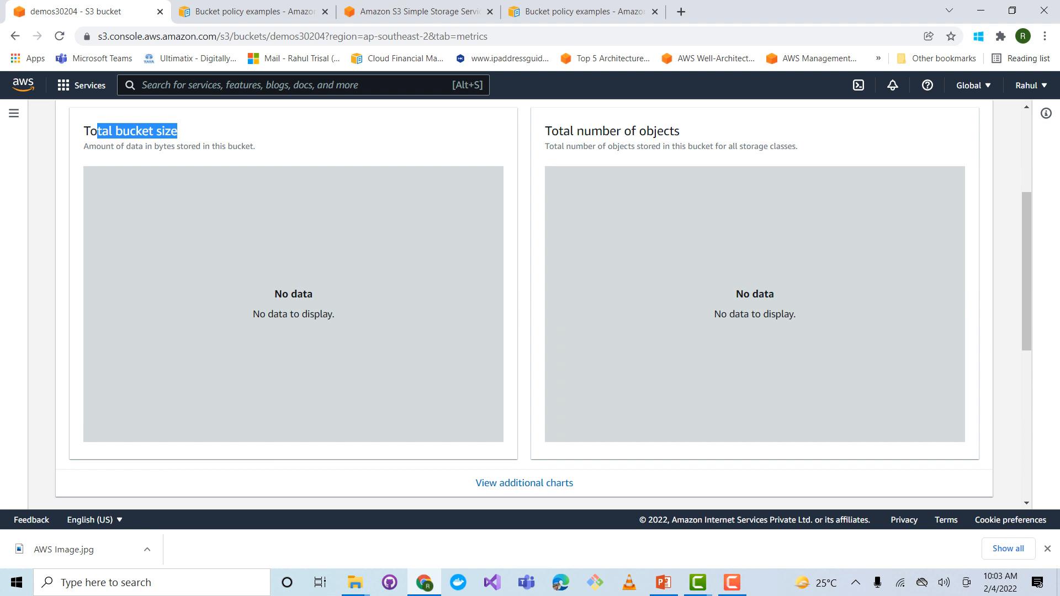
drag(551, 132, 664, 132)
scroll(664, 131, up, 4)
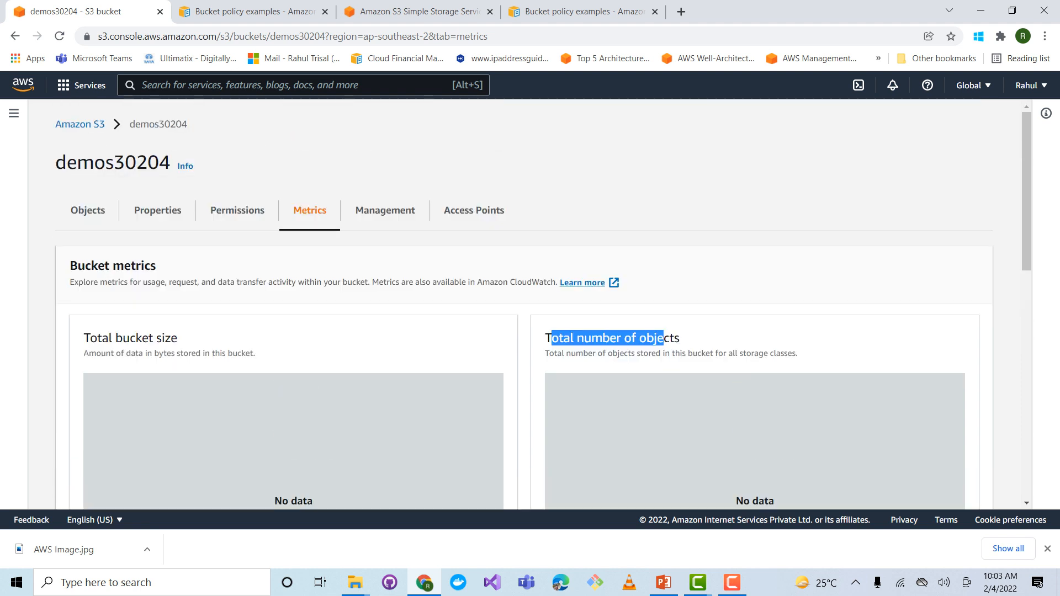
scroll(524, 304, down, 4)
scroll(524, 304, up, 1)
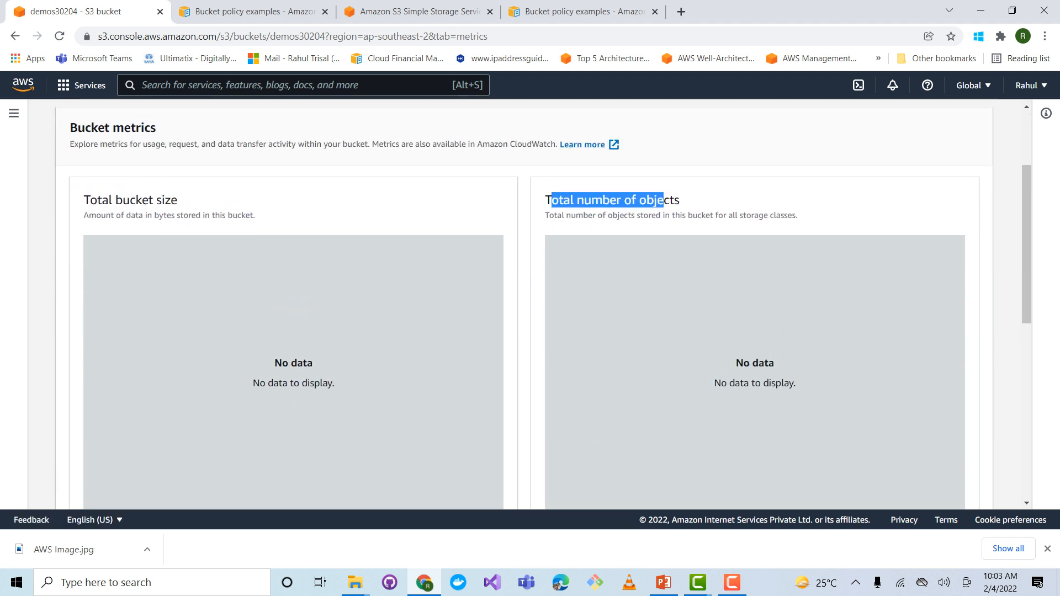
scroll(525, 303, up, 2)
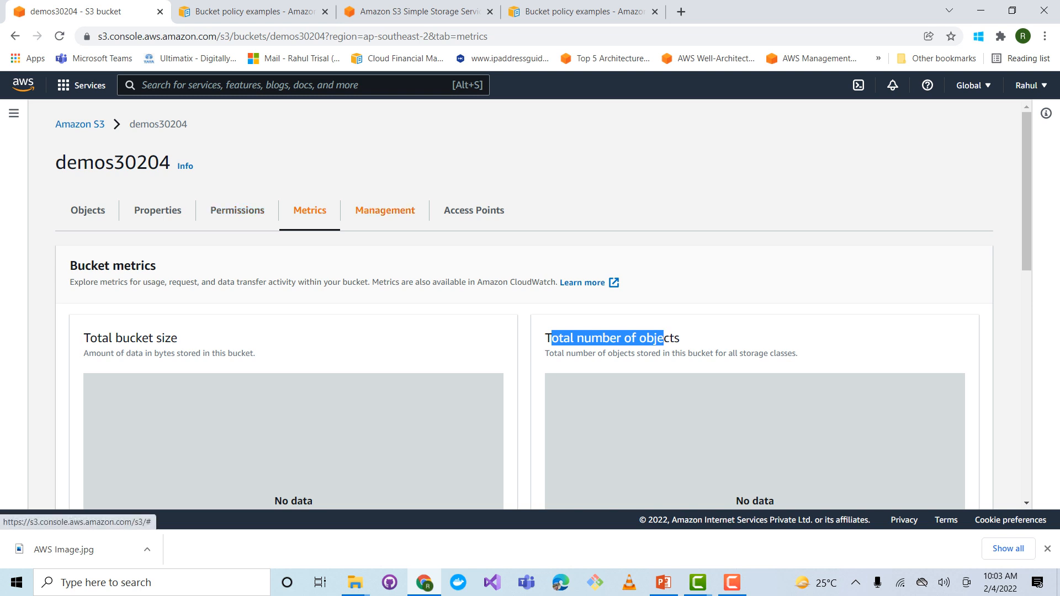
Review the lifecycle rules and replication rules in the bucket's management settings
click(385, 211)
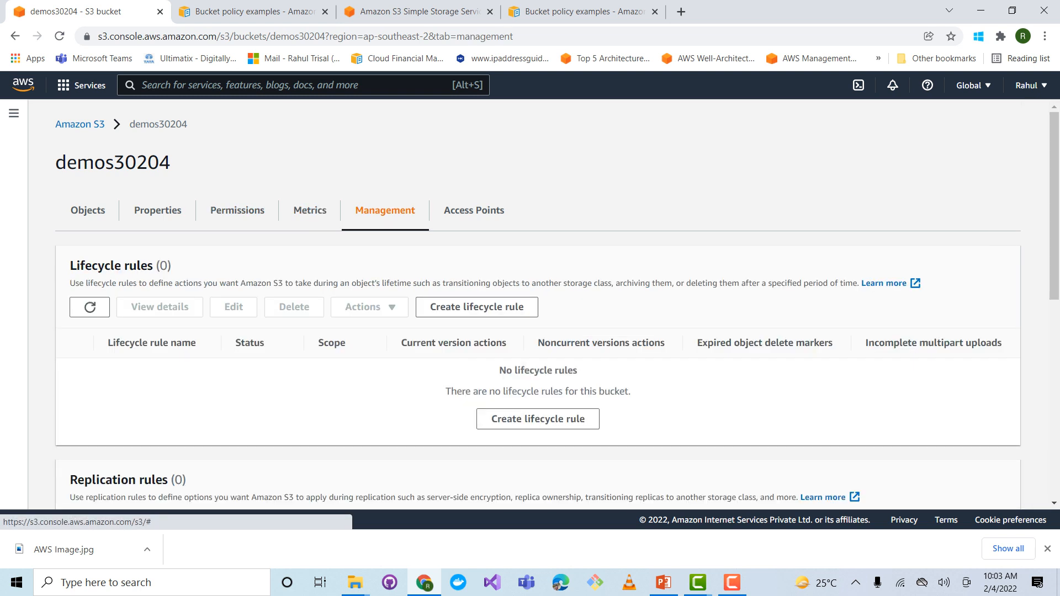
scroll(385, 210, down, 1)
scroll(538, 304, down, 1)
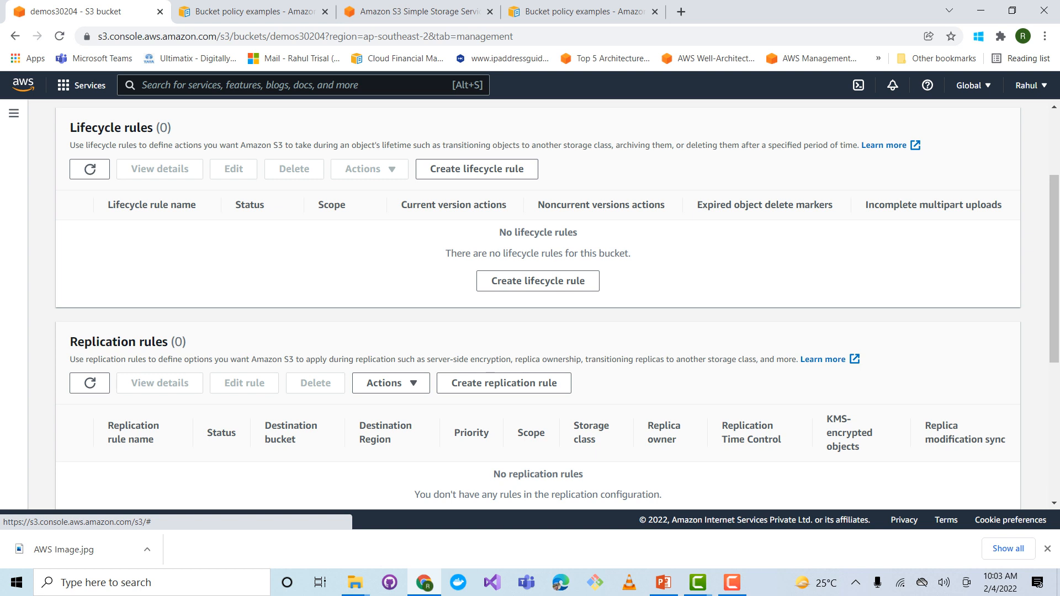
Switch to PowerPoint and highlight the S3 Storage Classes heading on the S3 Features slide
click(663, 582)
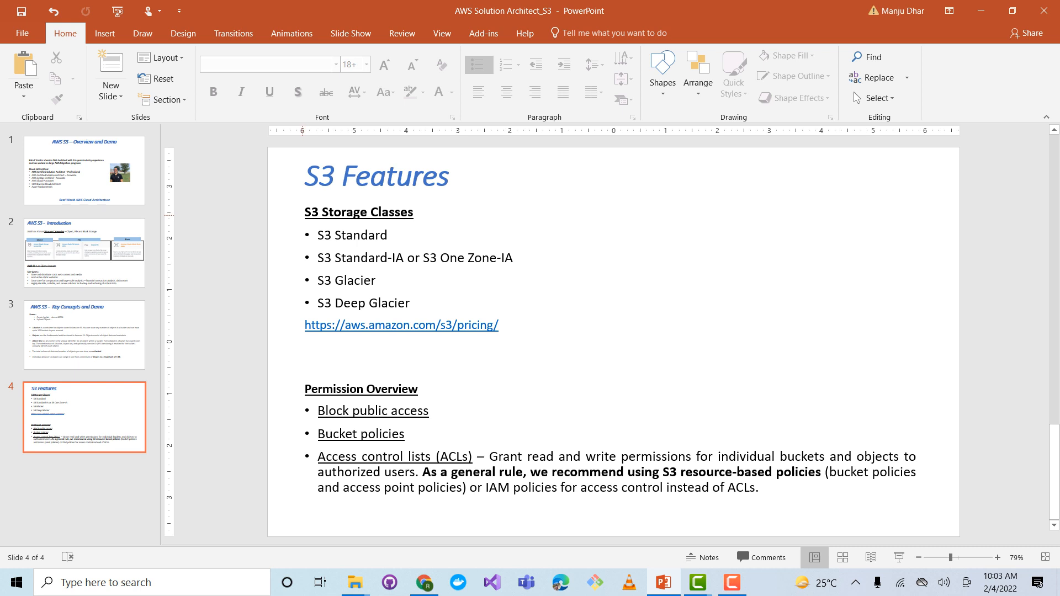
drag(306, 211, 417, 212)
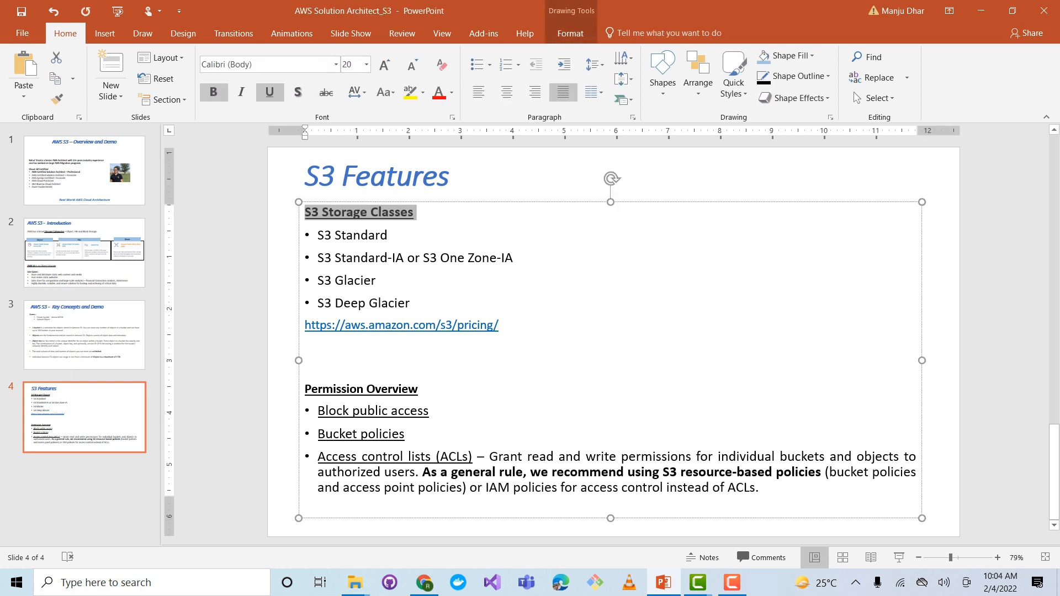
click(420, 303)
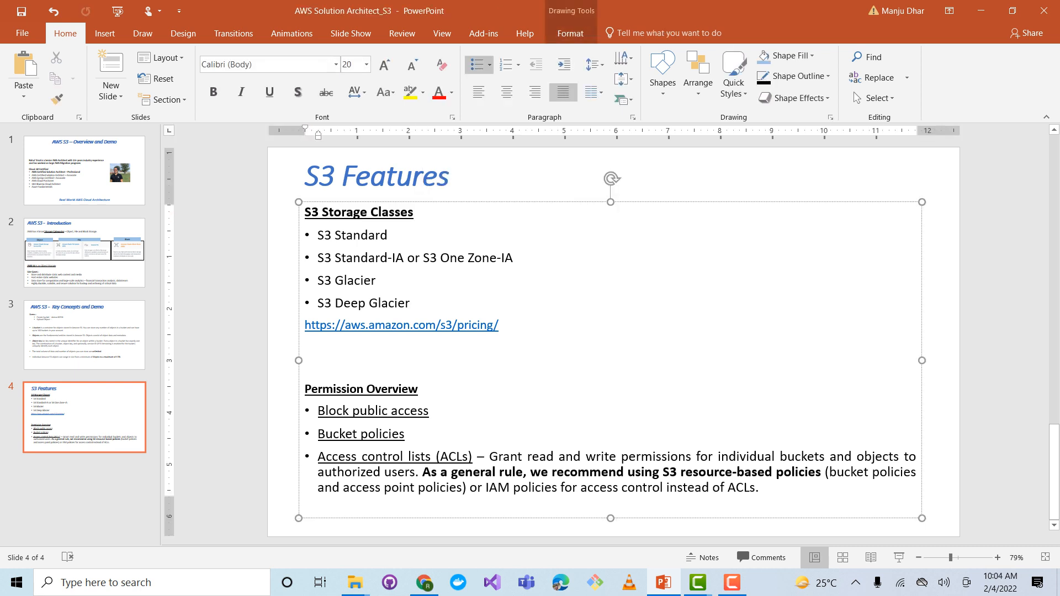